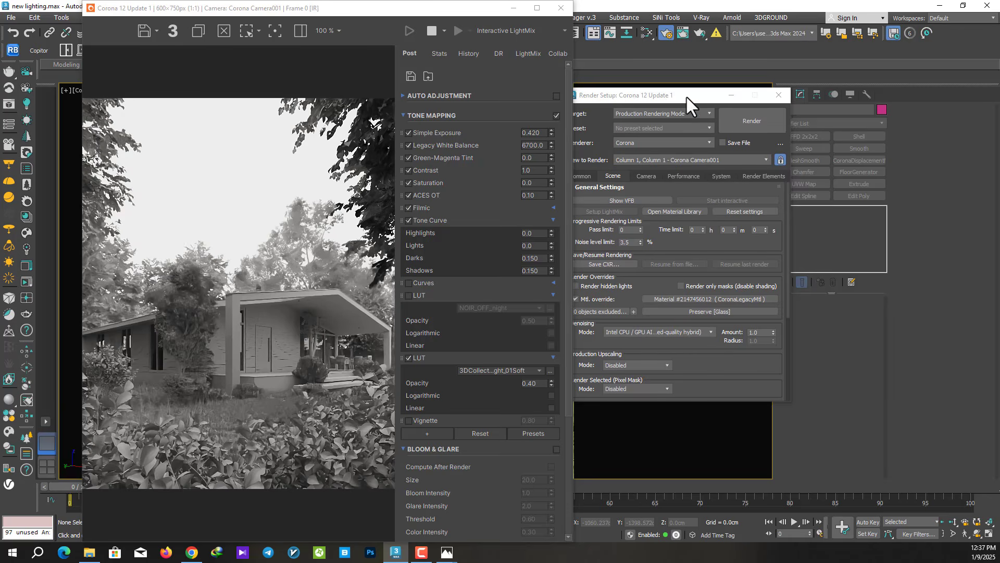
# Stop the running interactive render in the Corona frame buffer.
pyautogui.moveTo(686, 96); pyautogui.dragTo(689, 92)
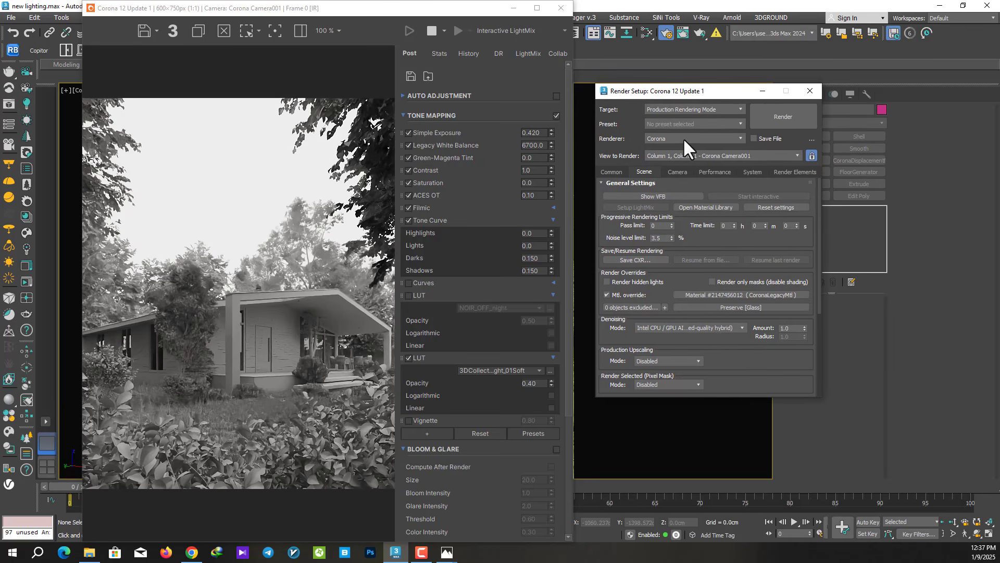
pyautogui.click(432, 31)
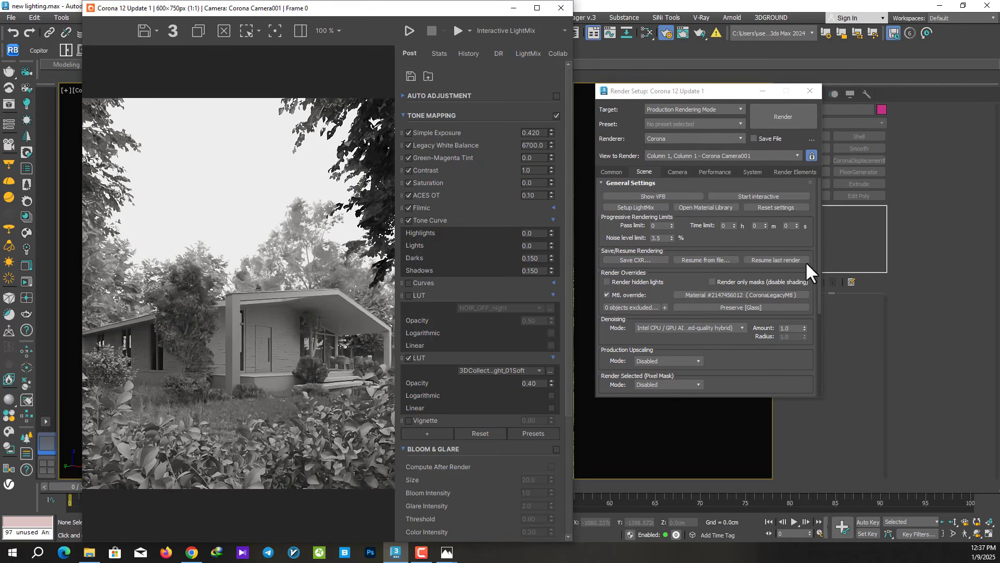
# Switch to Chrome and view the Farm Field (Pure Sky) HDRI page on Poly Haven.
pyautogui.click(191, 553)
pyautogui.moveTo(464, 79); pyautogui.dragTo(339, 77)
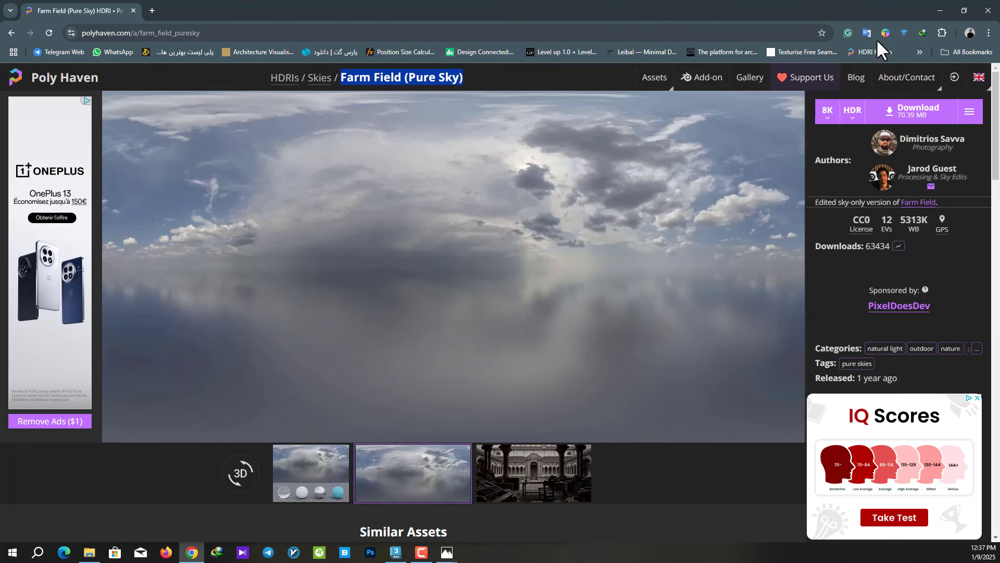
pyautogui.click(78, 30)
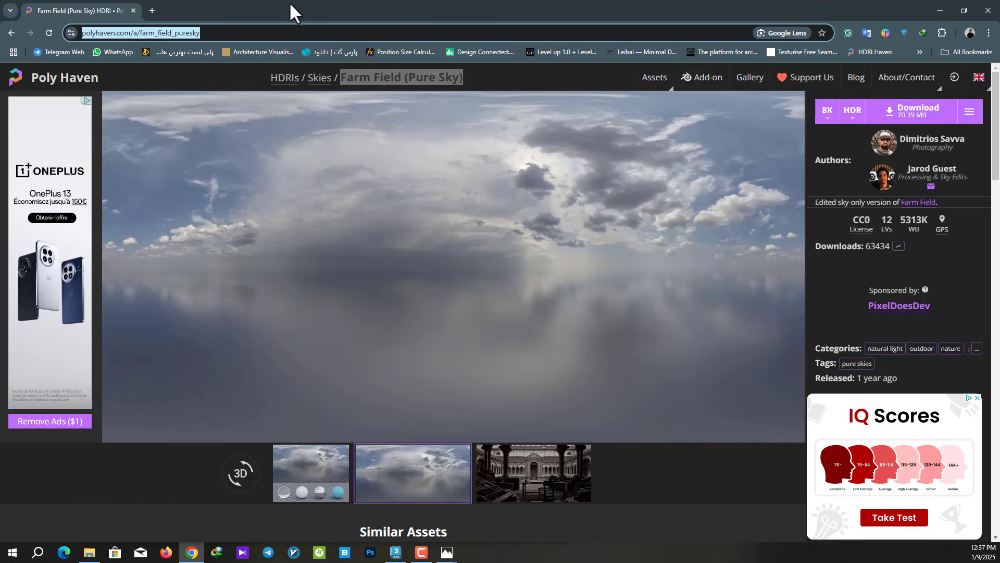
pyautogui.click(111, 478)
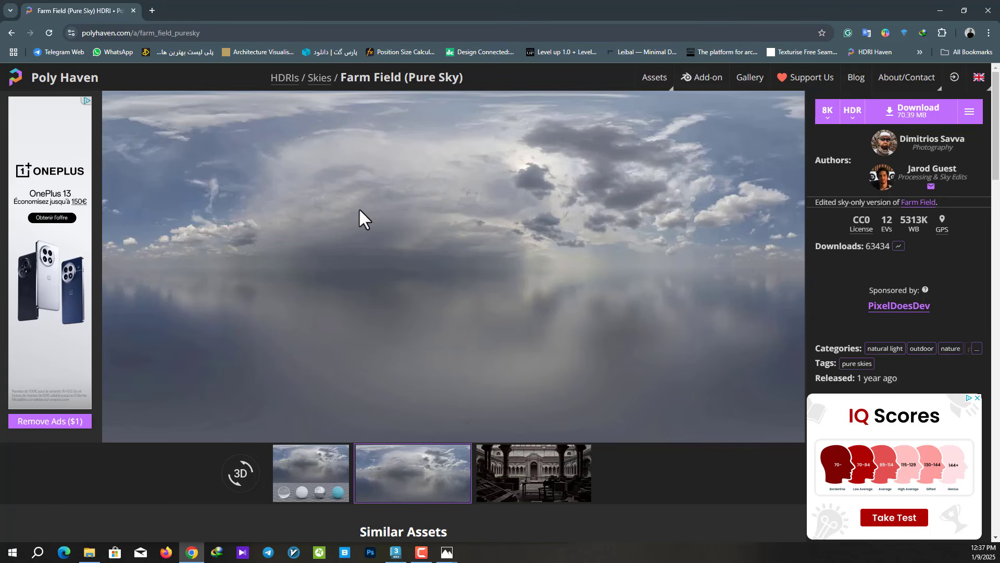
pyautogui.click(937, 5)
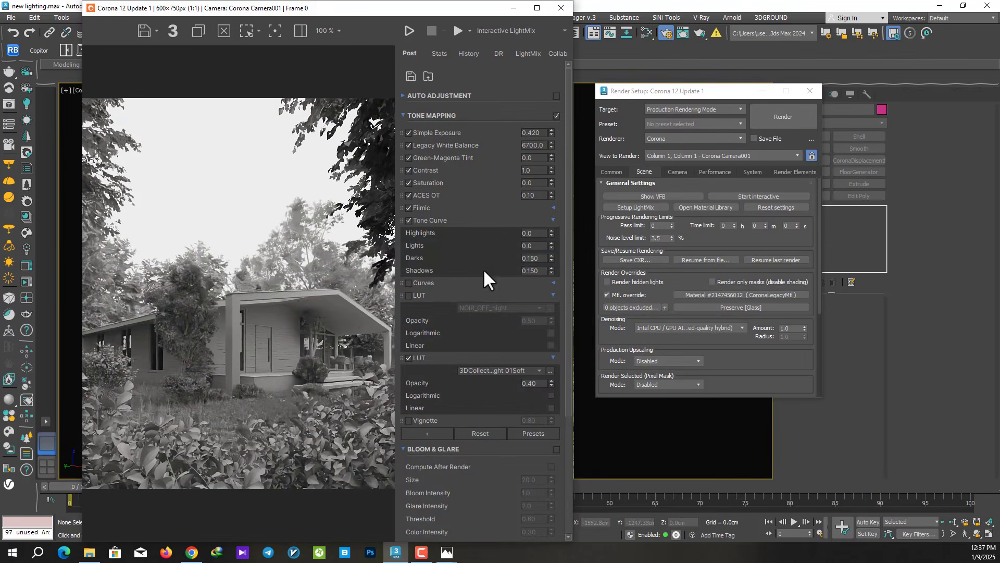
# In the Slate Material Editor's lighting view, create a CoronaBitmap map loading farm_field_puresky_8k.exr.
pyautogui.click(640, 36)
pyautogui.moveTo(315, 81); pyautogui.dragTo(548, 98)
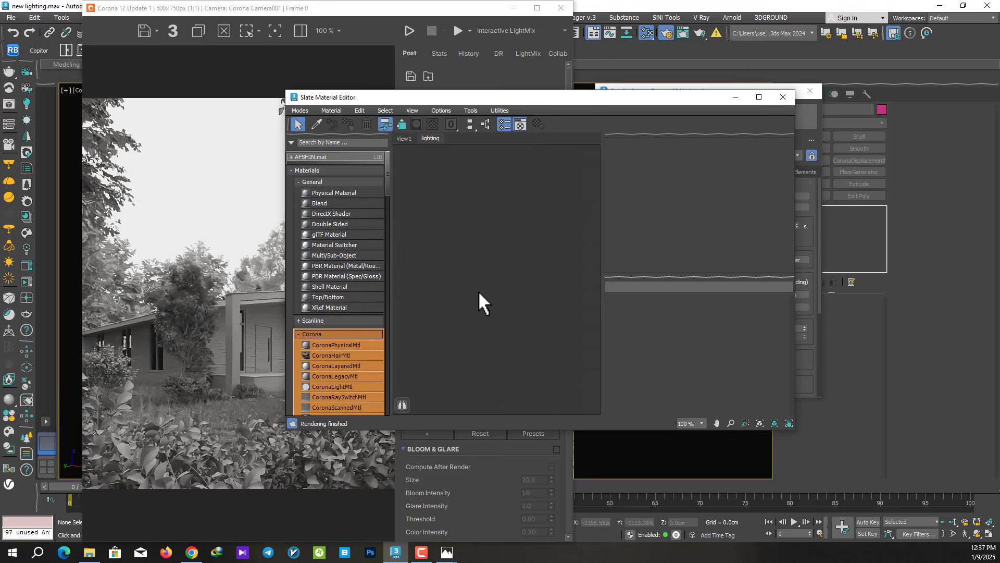
pyautogui.rightClick(479, 290)
pyautogui.moveTo(485, 282)
pyautogui.moveTo(579, 319)
pyautogui.click(611, 319)
pyautogui.moveTo(182, 21); pyautogui.dragTo(0, 57)
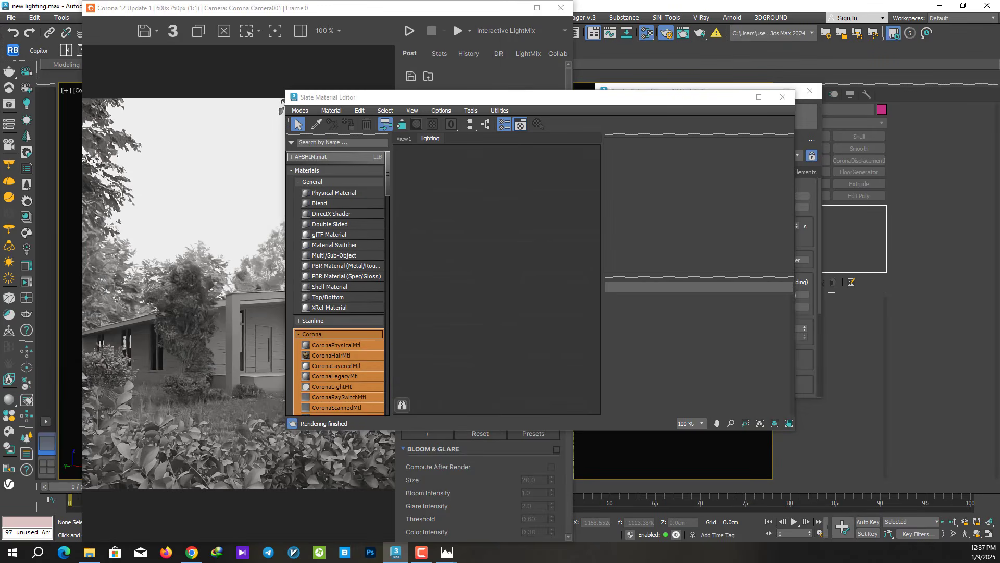
pyautogui.moveTo(467, 249); pyautogui.dragTo(490, 260)
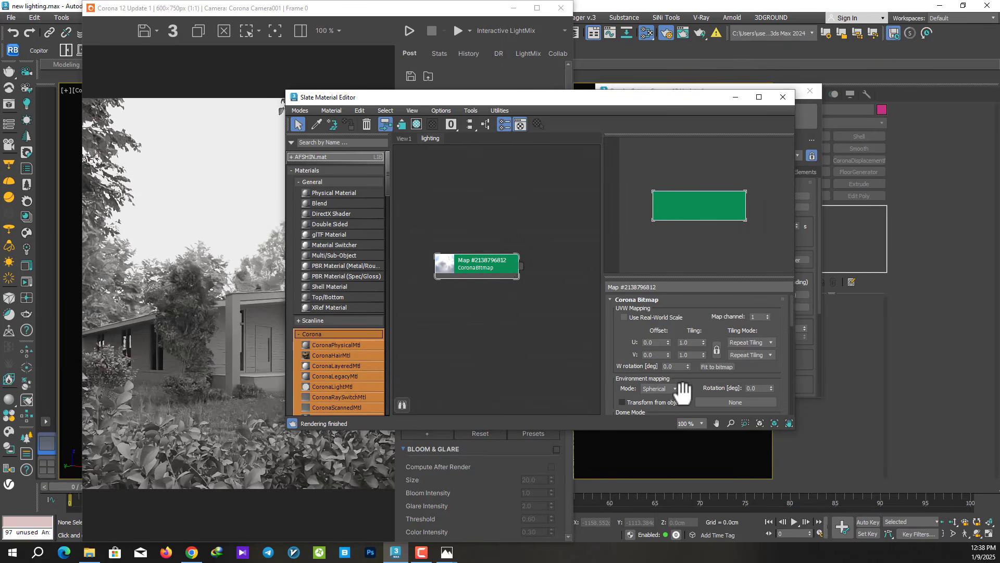
# Preview the sky HDRI image loaded in the CoronaBitmap and close the preview.
pyautogui.moveTo(691, 372); pyautogui.dragTo(680, 311)
pyautogui.scroll(-2, 681, 311)
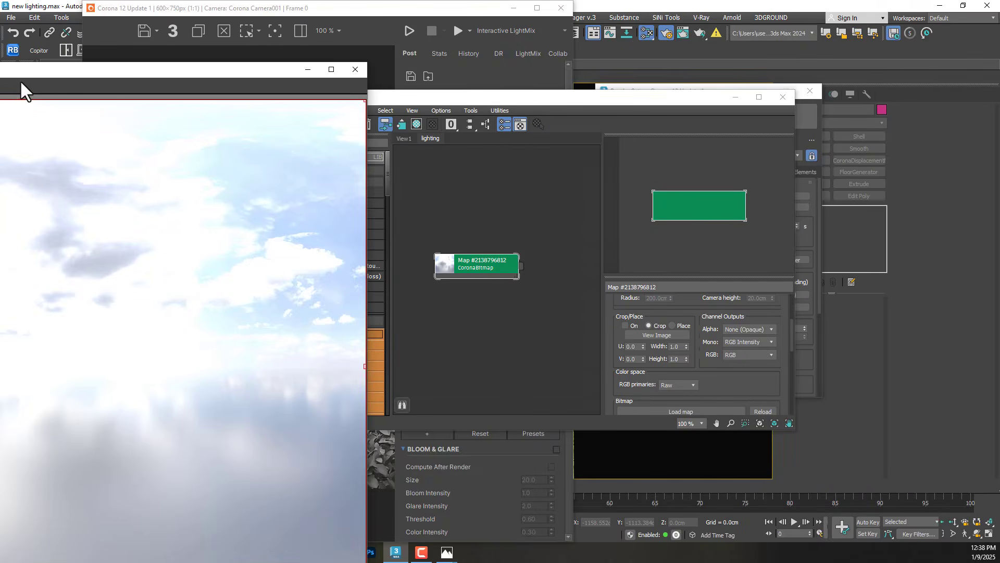
pyautogui.moveTo(21, 81); pyautogui.dragTo(634, 29)
pyautogui.click(959, 28)
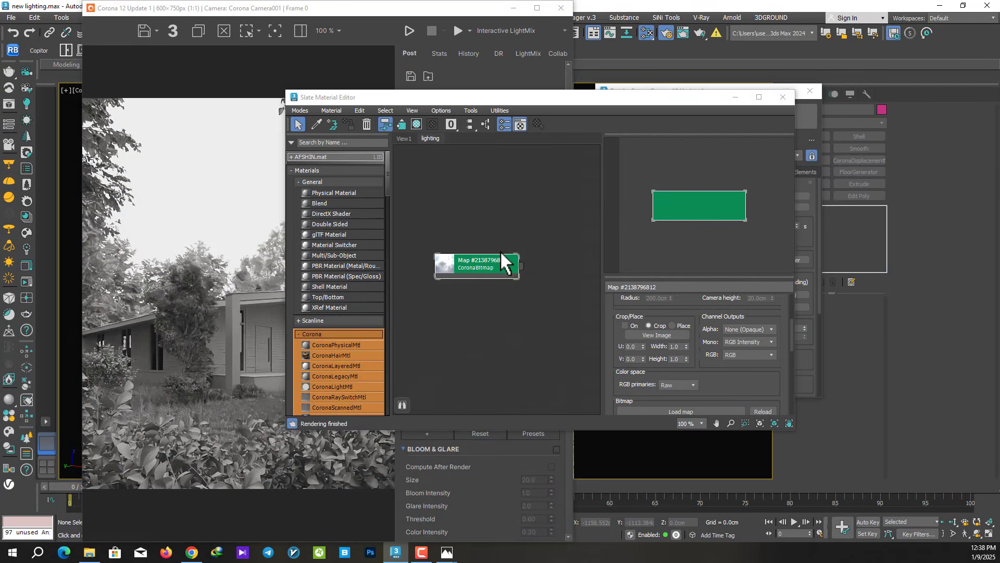
# Add a CoronaColorCorrect map and feed the sky CoronaBitmap into its input.
pyautogui.moveTo(502, 262); pyautogui.dragTo(463, 262, button='middle')
pyautogui.scroll(-5, 364, 360)
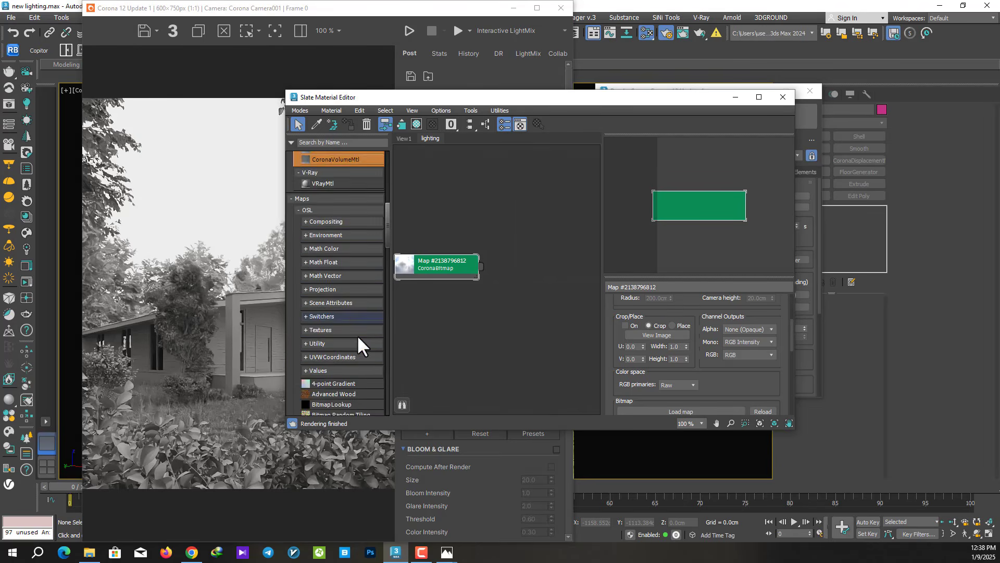
pyautogui.scroll(-15, 357, 338)
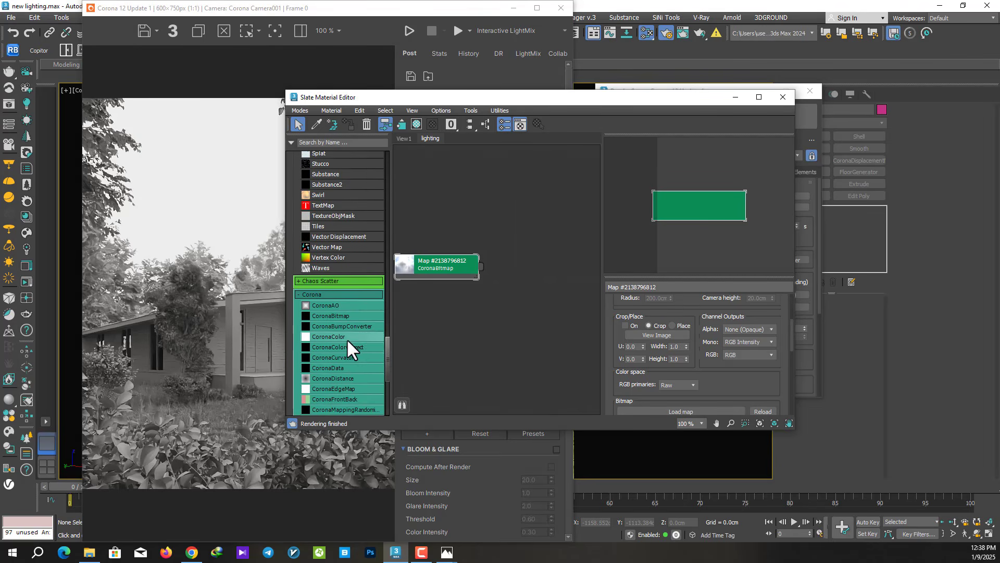
pyautogui.moveTo(540, 258); pyautogui.dragTo(497, 269)
# Assign the CoronaColorCorrect output to the Scene Environment's single map slot and start interactive rendering.
pyautogui.moveTo(659, 101); pyautogui.dragTo(699, 140)
pyautogui.scroll(-5, 727, 219)
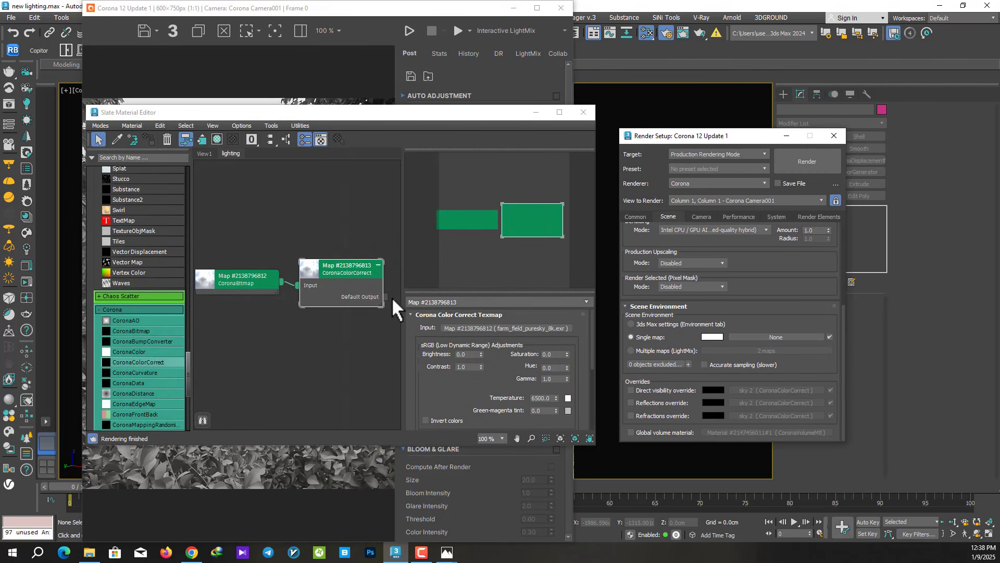
pyautogui.moveTo(391, 297); pyautogui.dragTo(770, 339)
pyautogui.click(705, 316)
pyautogui.click(583, 112)
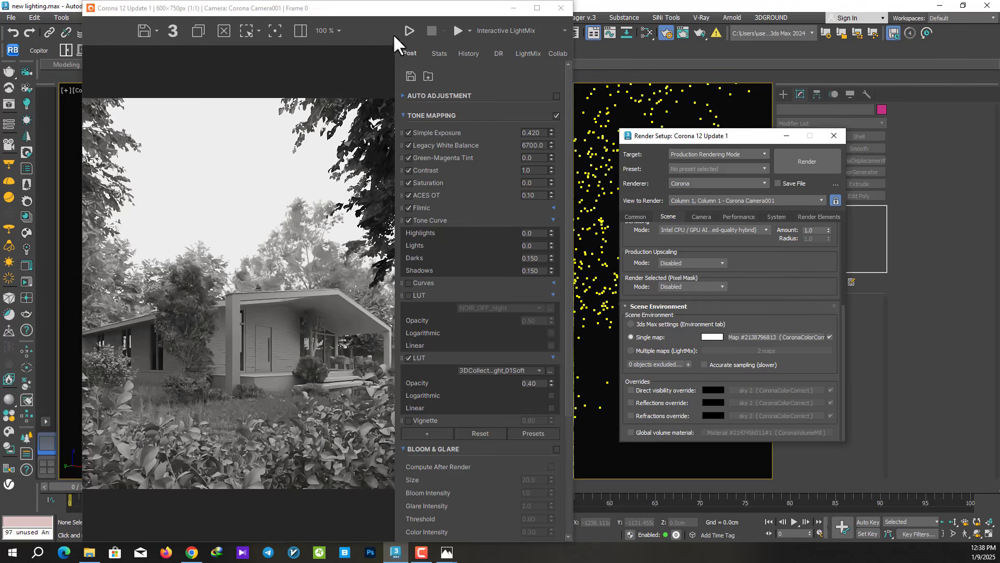
pyautogui.click(408, 32)
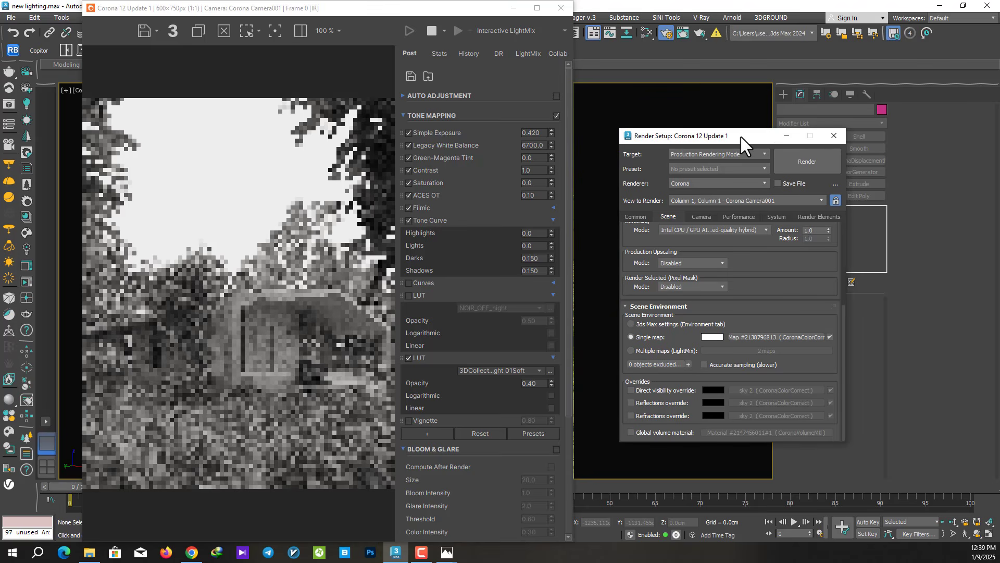
# Try U offsets of 0.2, 0.4 and 0.6 on the sky CoronaBitmap to compare cloud positions.
pyautogui.click(647, 33)
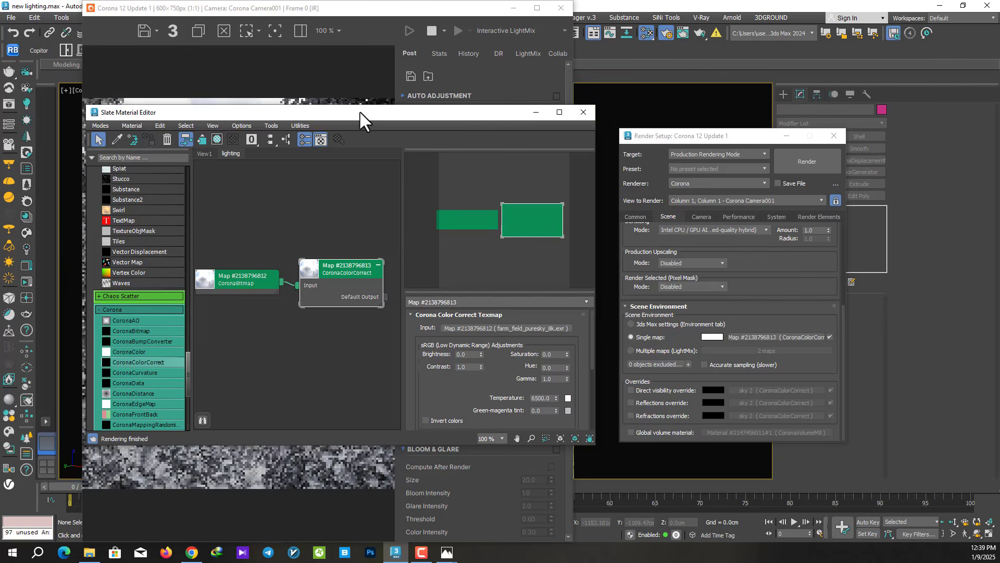
pyautogui.moveTo(360, 112); pyautogui.dragTo(742, 93)
pyautogui.click(638, 268)
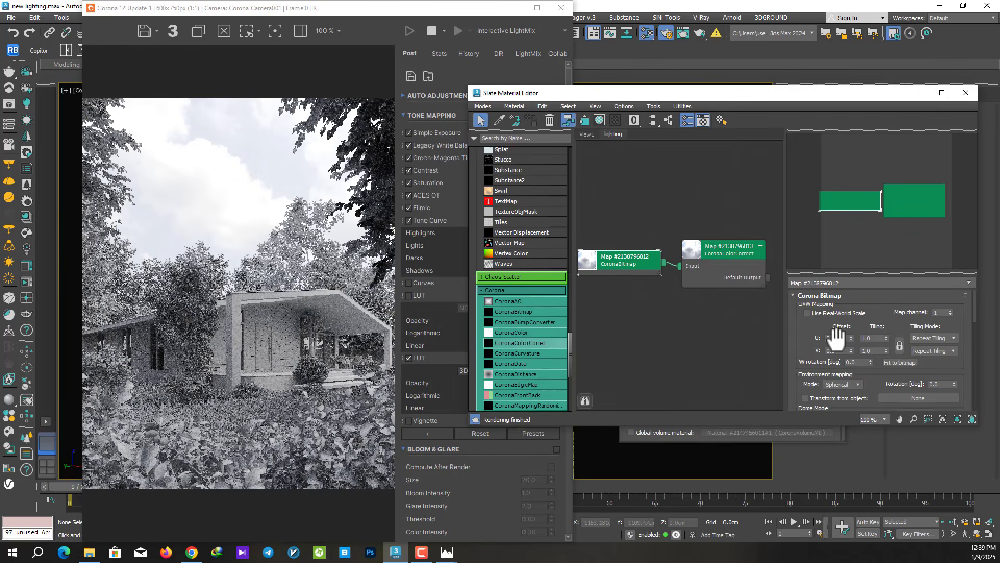
pyautogui.click(836, 338)
pyautogui.write('0.2')
pyautogui.press('Return')
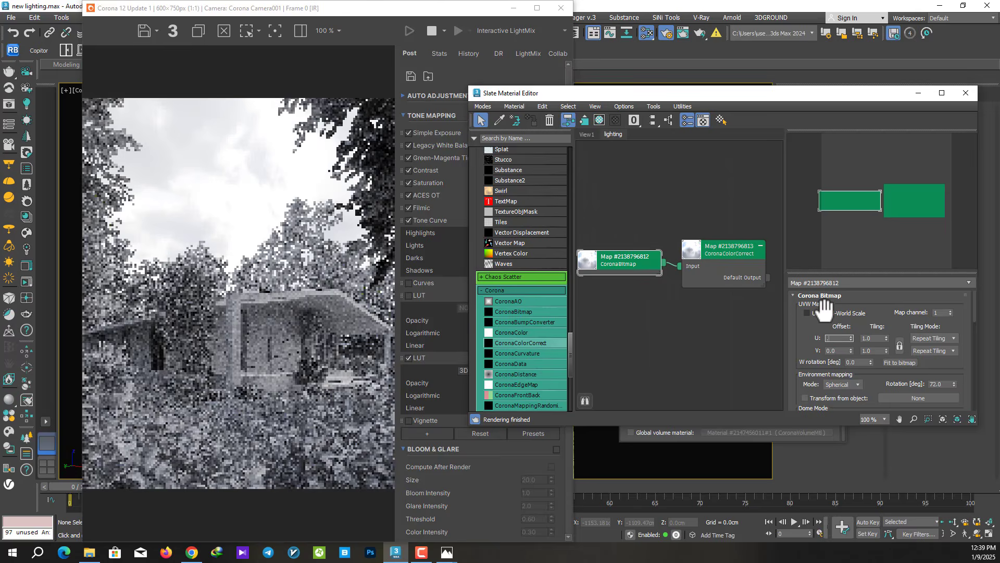
pyautogui.write('0.4')
pyautogui.press('Return')
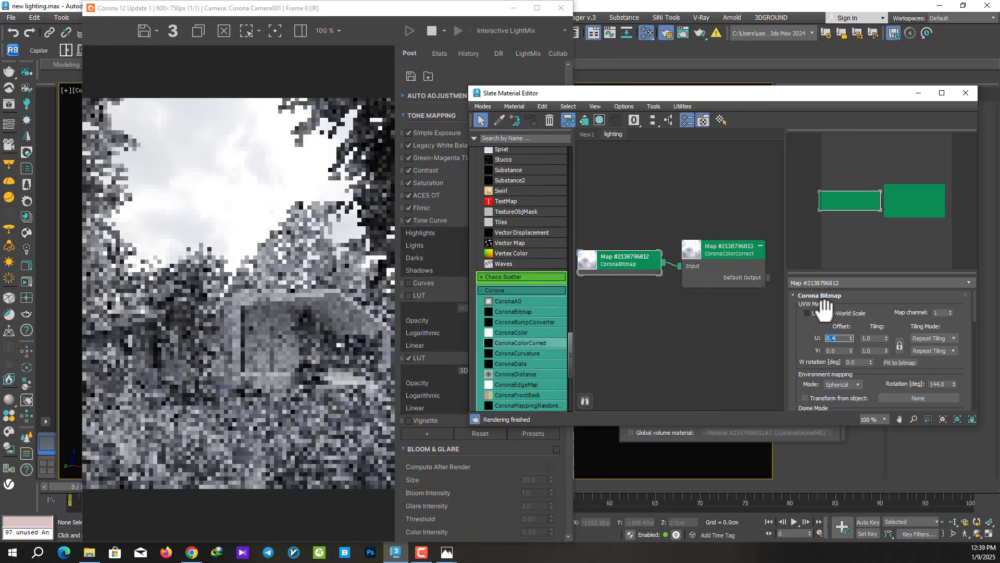
pyautogui.write('0.6')
pyautogui.press('Return')
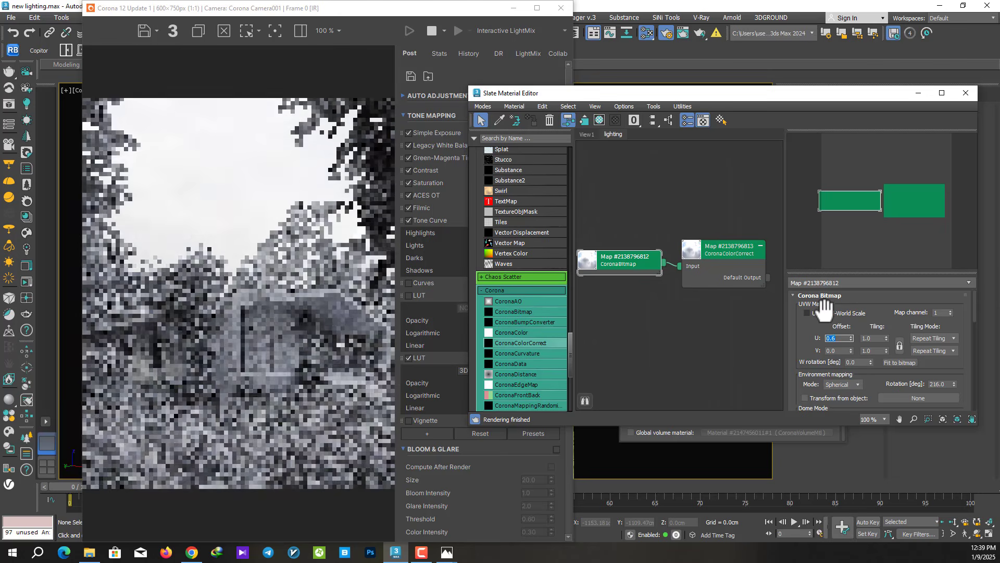
# Reset the sky CoronaBitmap's U offset to 0 and minimize the Slate Material Editor.
pyautogui.write('0')
pyautogui.press('Return')
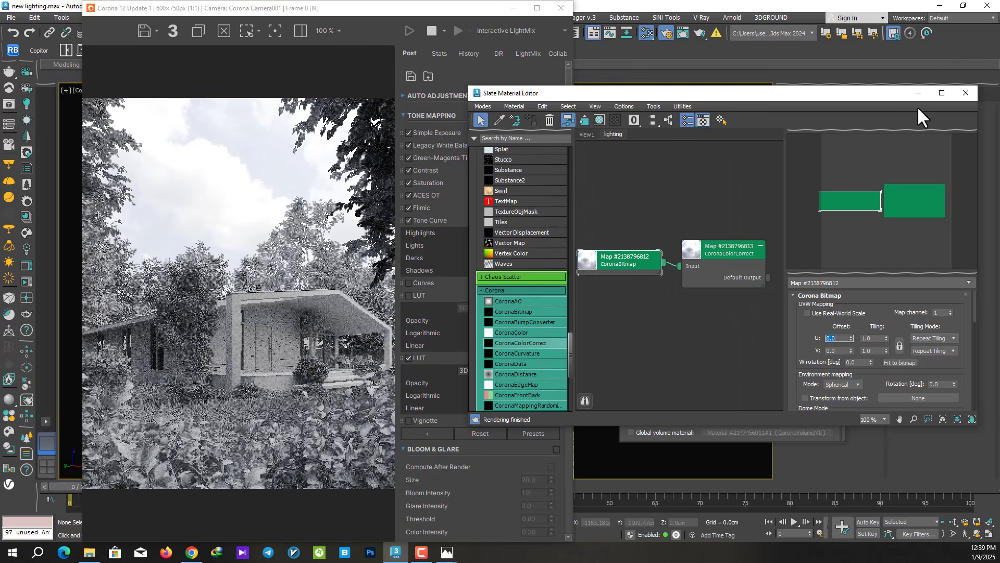
pyautogui.click(919, 94)
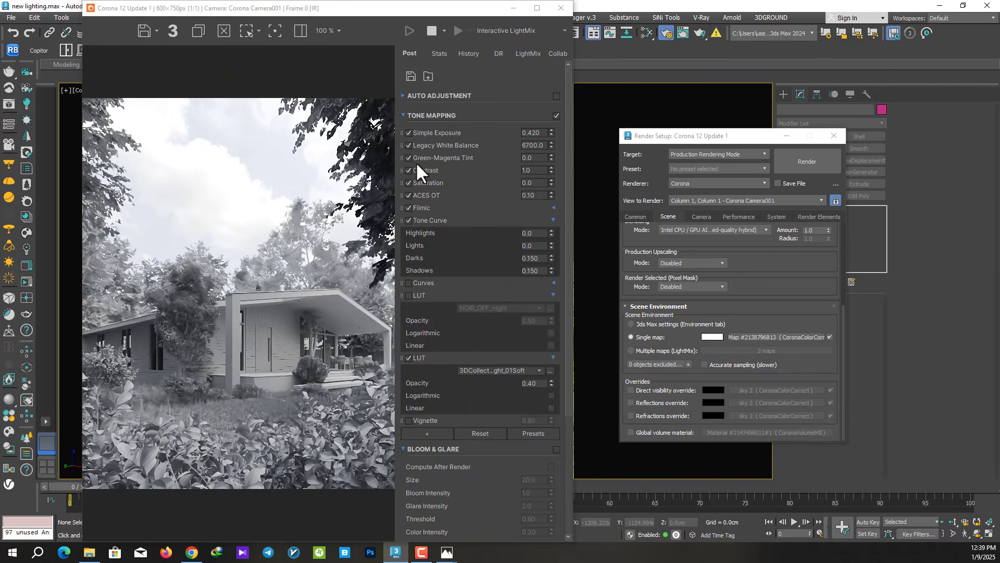
# Reset the frame buffer's tone mapping to defaults and set Simple Exposure to 0.44.
pyautogui.click(484, 436)
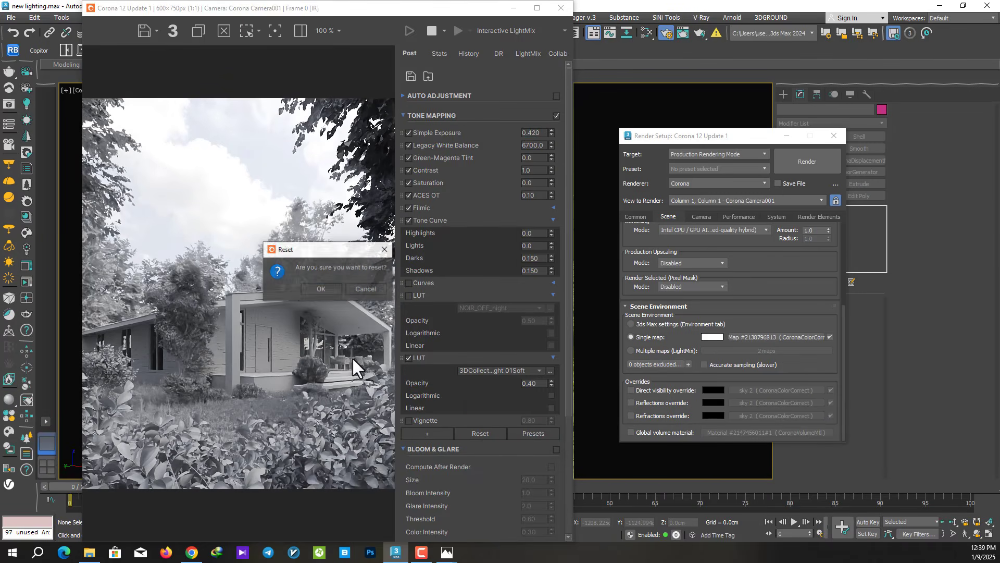
pyautogui.click(310, 290)
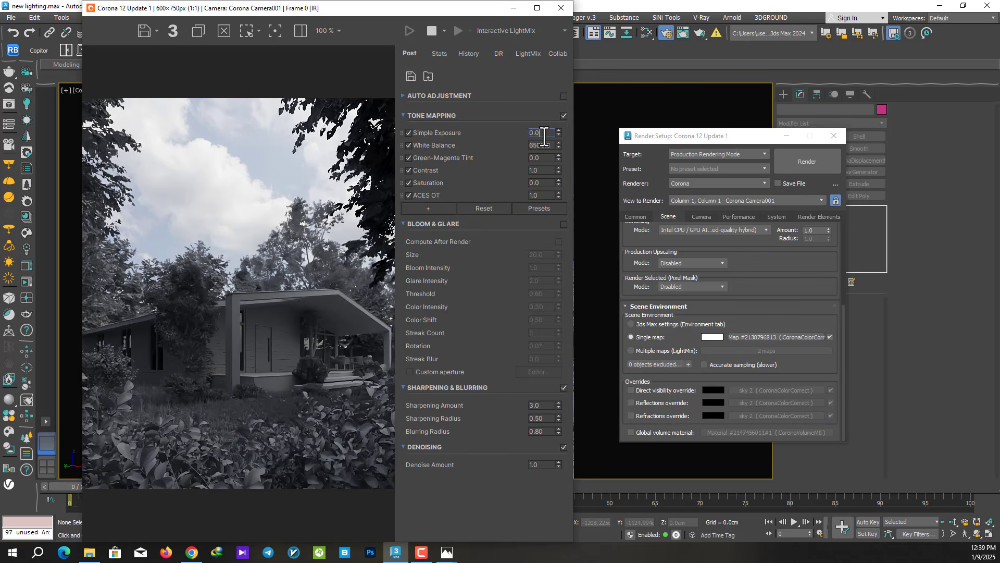
pyautogui.moveTo(560, 130); pyautogui.dragTo(545, 76)
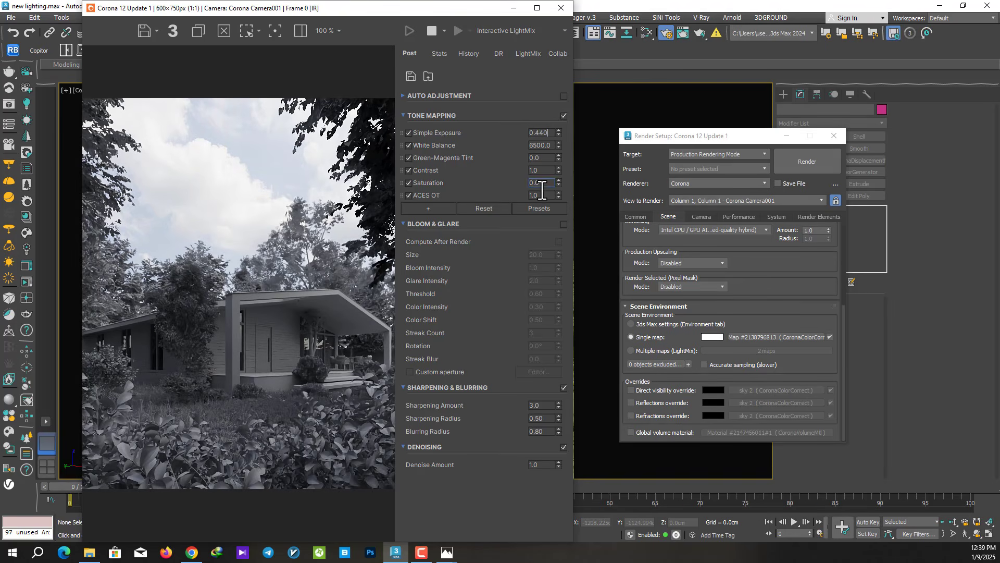
# Set the tone mapping White Balance to 6800.
pyautogui.moveTo(559, 145); pyautogui.dragTo(562, 110)
pyautogui.doubleClick(540, 145)
pyautogui.write('6800')
pyautogui.press('Return')
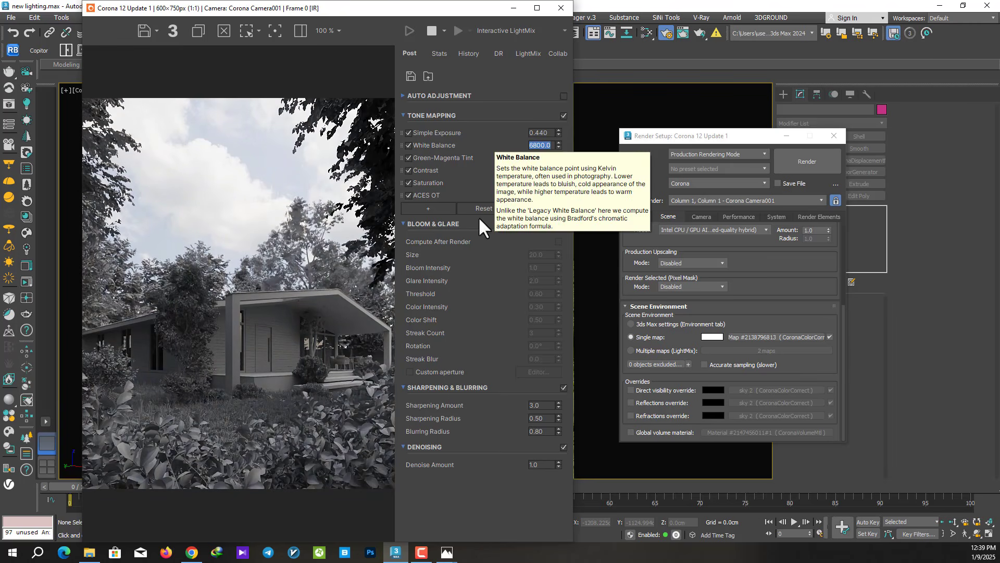
# Set the tone mapping Saturation to -0.02.
pyautogui.doubleClick(539, 170)
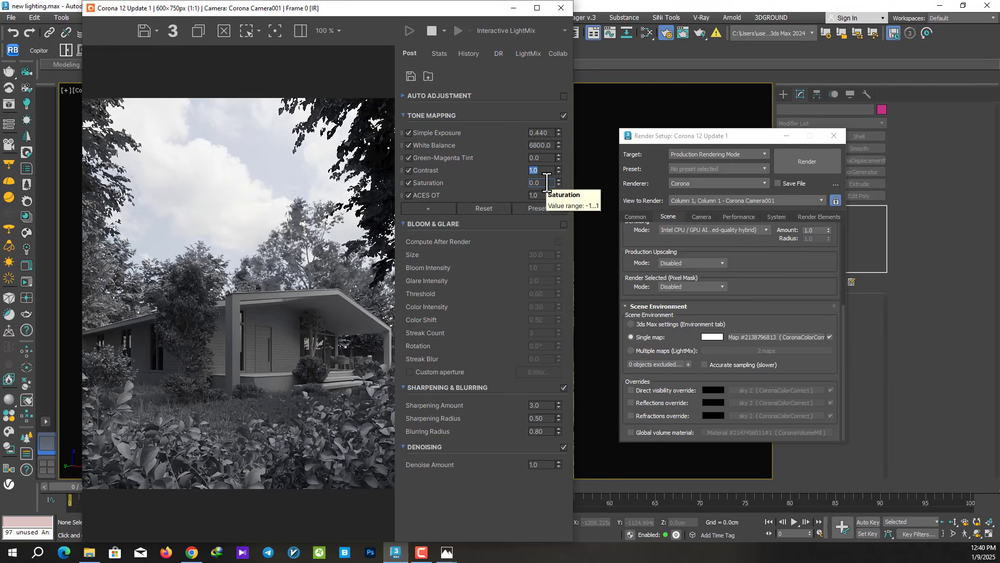
pyautogui.doubleClick(548, 182)
pyautogui.write('-0.02')
pyautogui.press('Return')
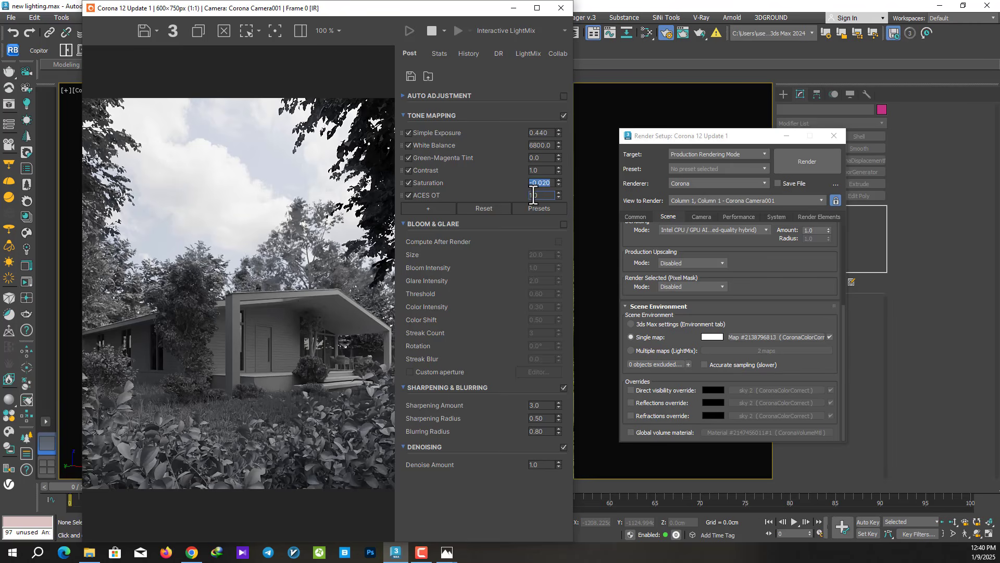
pyautogui.click(534, 195)
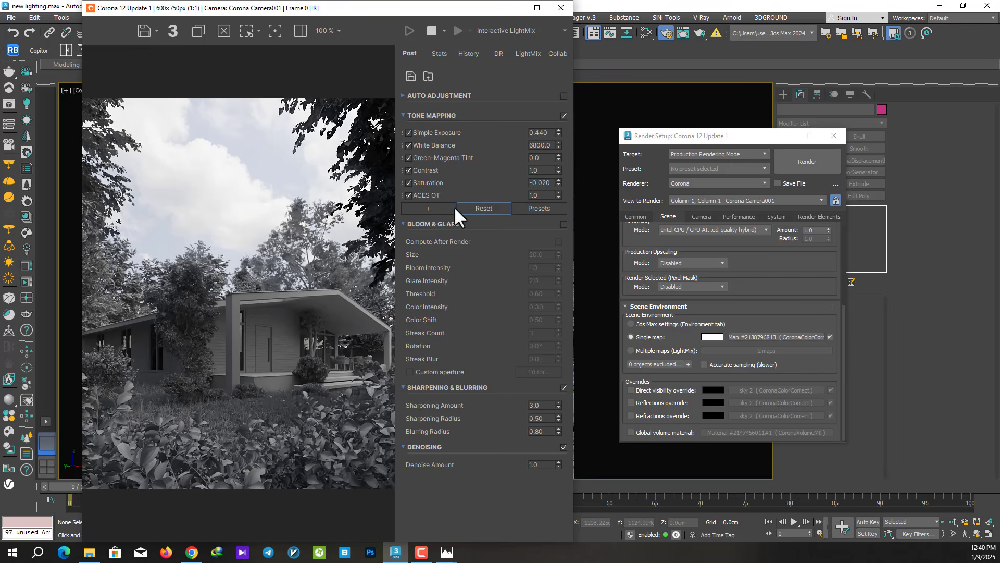
# Add a Filmic operator to the tone mapping with Highlight Compression 0.8 and Rich Shadows 0.8.
pyautogui.click(423, 205)
pyautogui.click(442, 368)
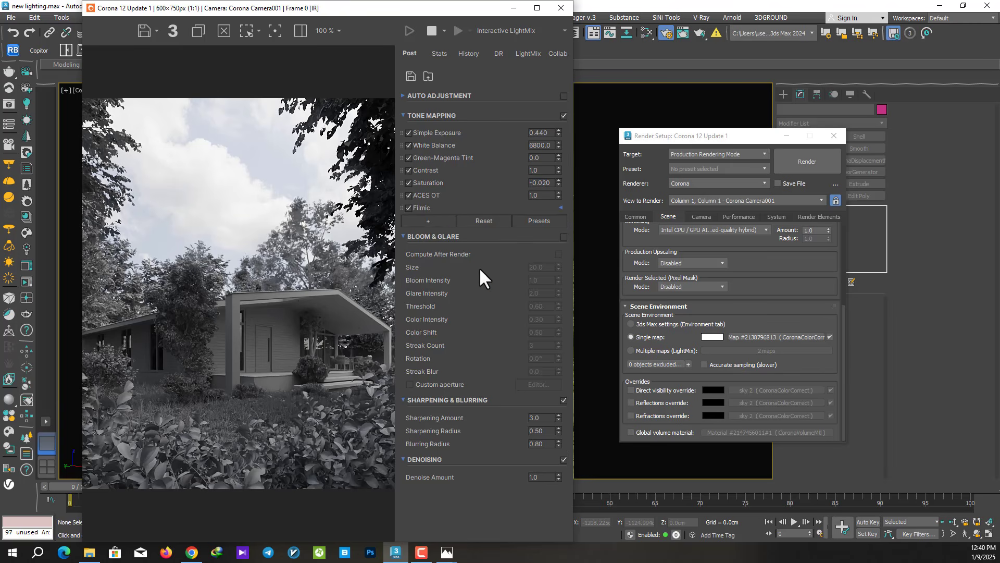
pyautogui.click(561, 207)
pyautogui.doubleClick(537, 221)
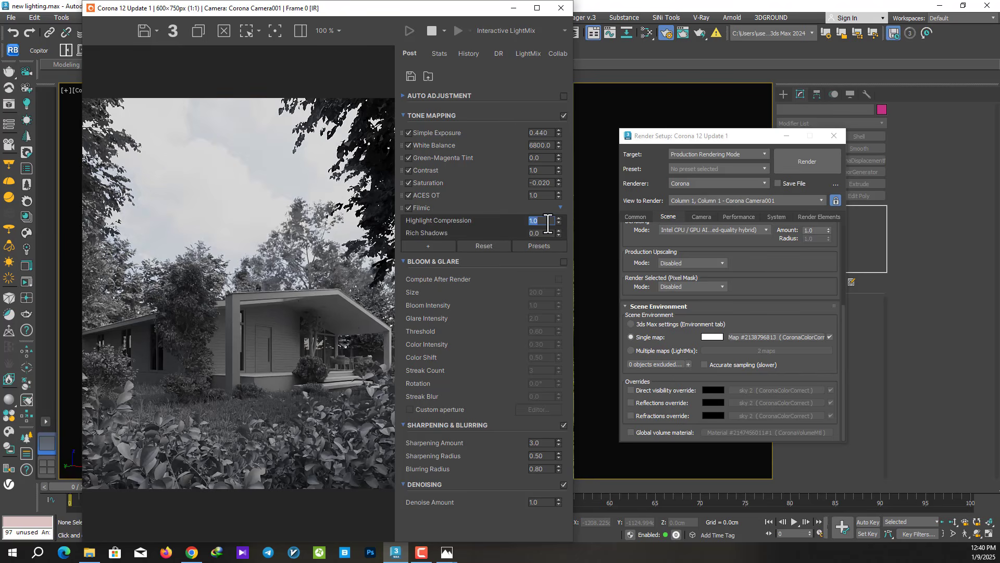
pyautogui.write('.8')
pyautogui.press('Tab')
pyautogui.write('.8')
pyautogui.press('Return')
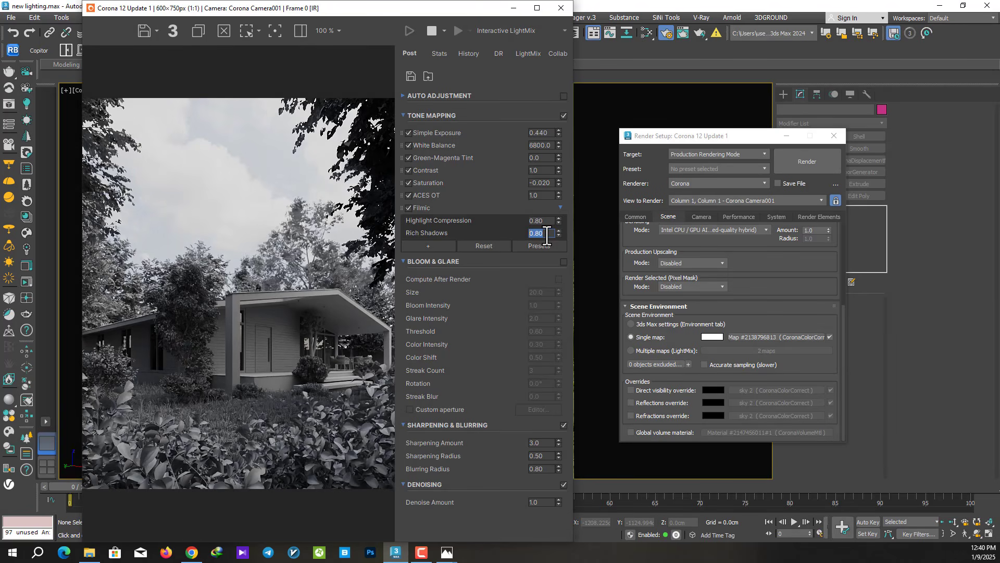
# Add a Tone Curve operator to the tone mapping with Darks 0.15 and Shadows 0.2.
pyautogui.click(427, 245)
pyautogui.click(461, 424)
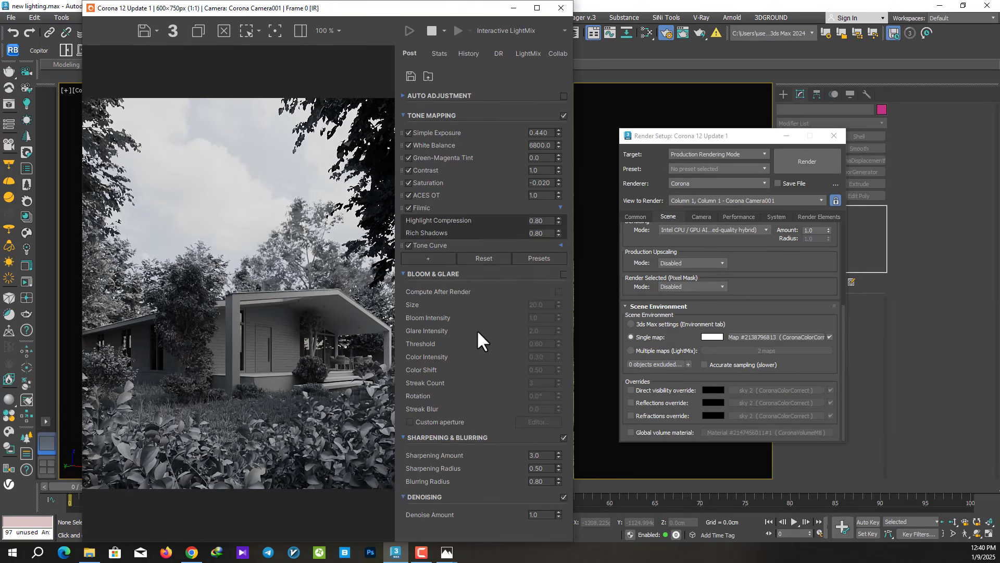
pyautogui.click(525, 247)
pyautogui.doubleClick(536, 284)
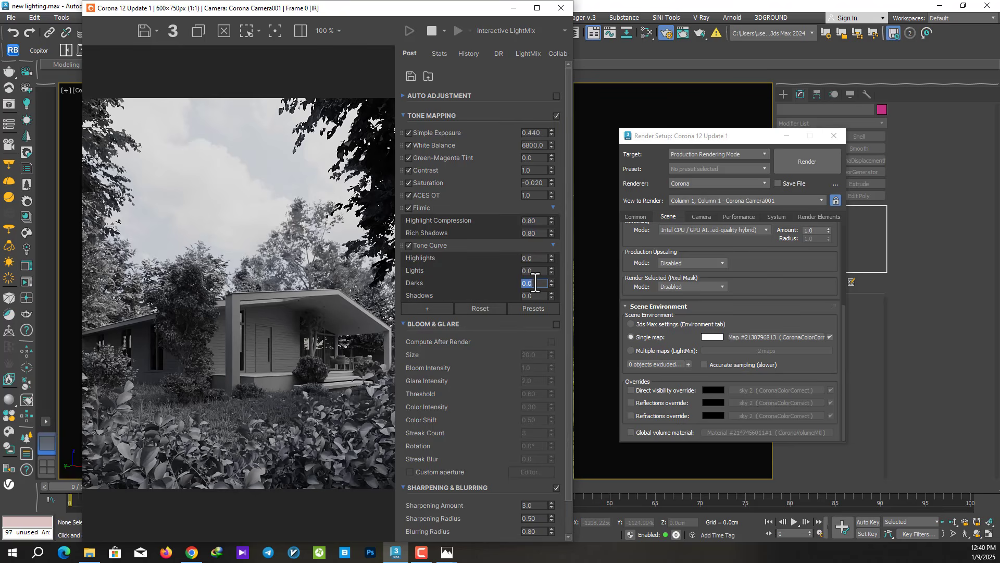
pyautogui.doubleClick(536, 283)
pyautogui.write('.15')
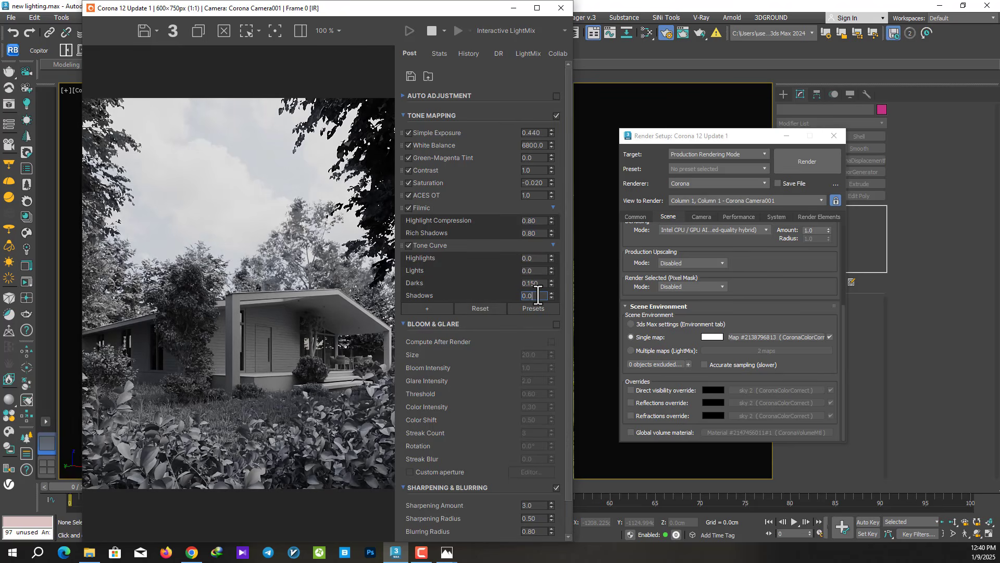
pyautogui.doubleClick(536, 295)
pyautogui.write('.2')
pyautogui.press('Return')
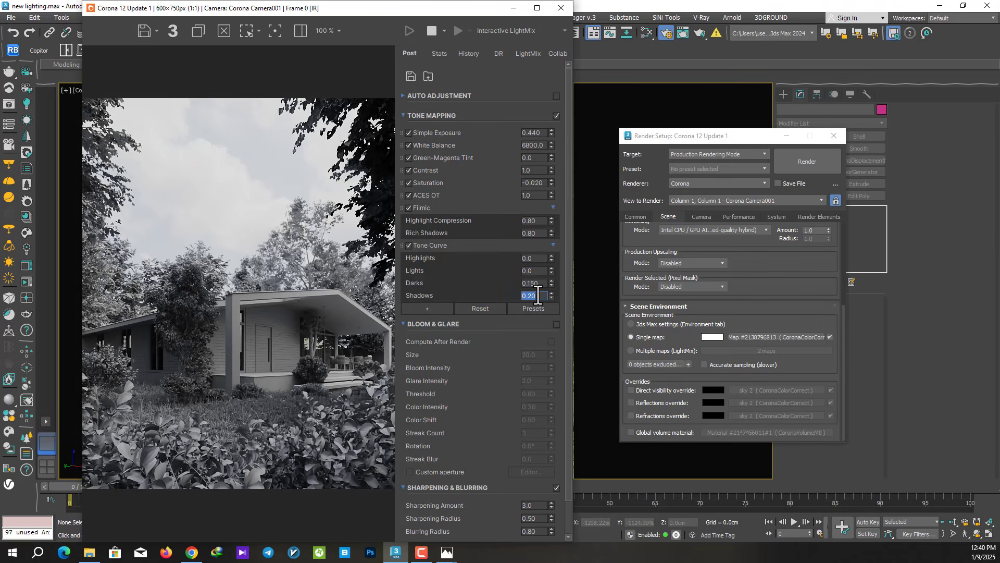
# Add a LUT operator to the tone mapping and enable it.
pyautogui.click(414, 310)
pyautogui.click(552, 348)
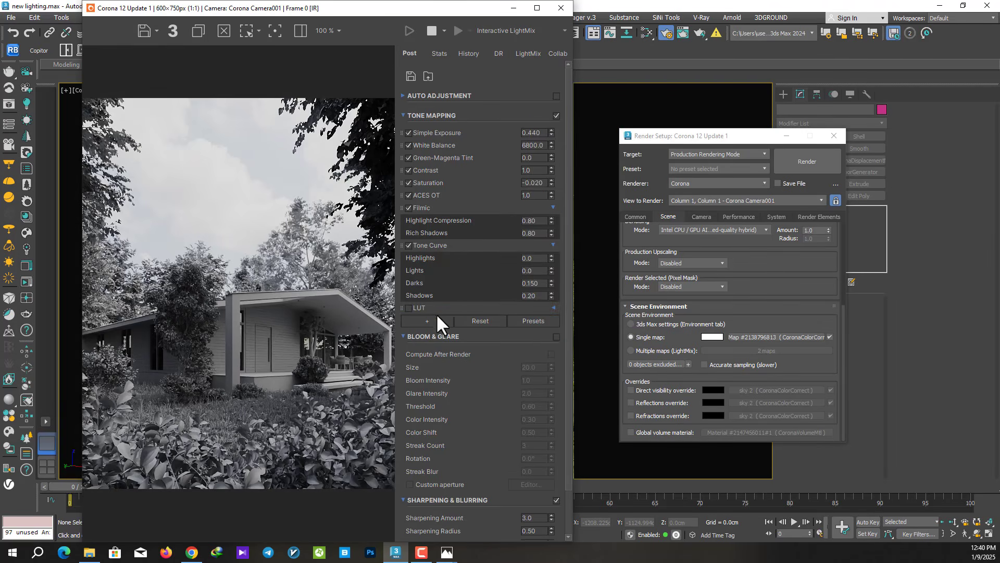
pyautogui.click(410, 308)
pyautogui.click(434, 321)
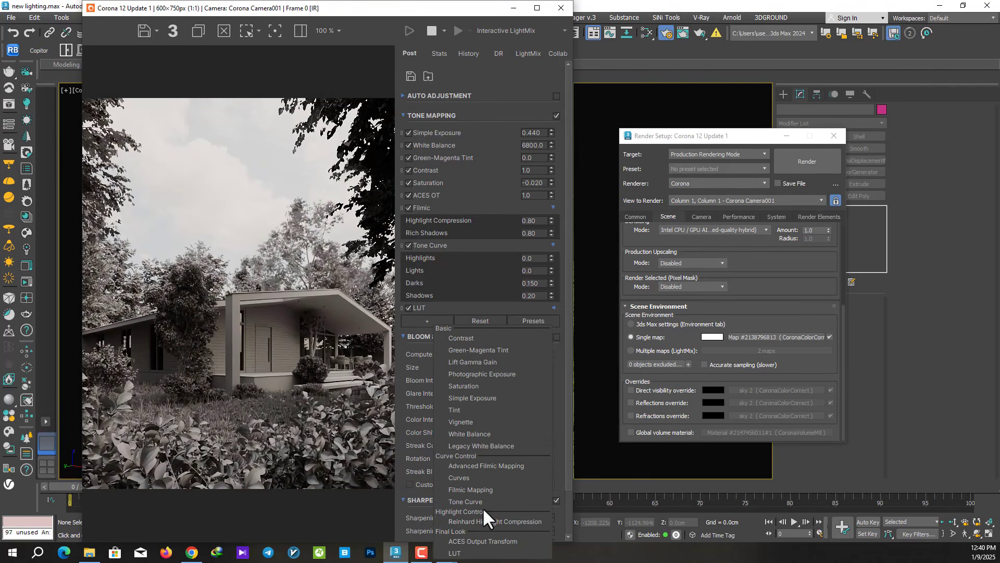
pyautogui.click(376, 24)
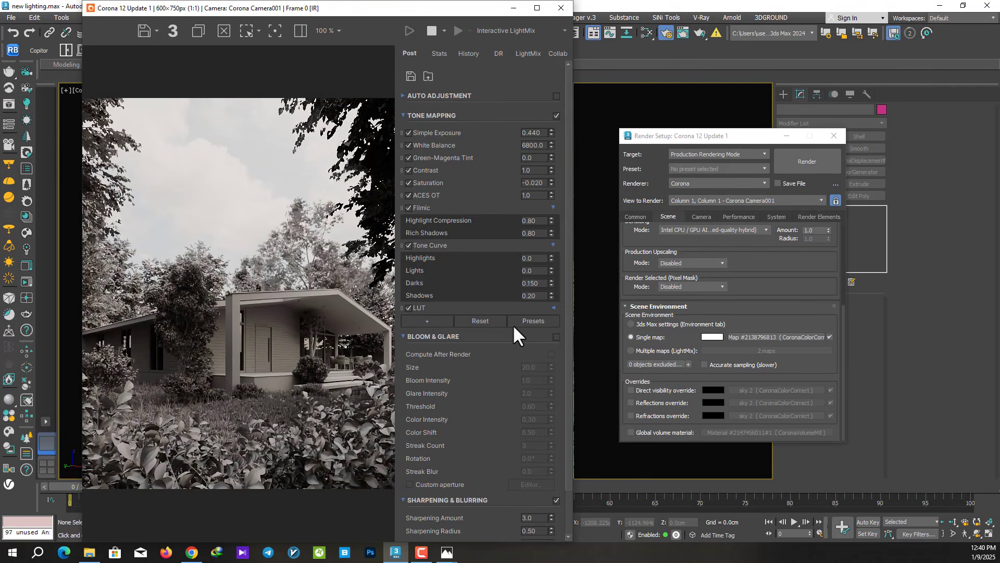
# Load the Adanmq_Contraste_Soft LUT and set its Opacity to 0.65.
pyautogui.click(552, 308)
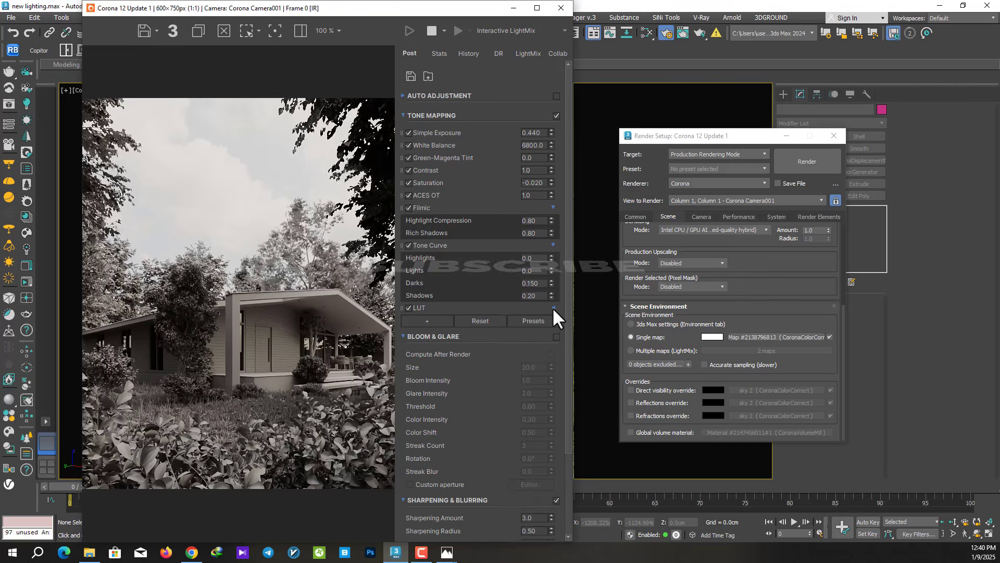
pyautogui.click(538, 321)
pyautogui.scroll(-5, 517, 356)
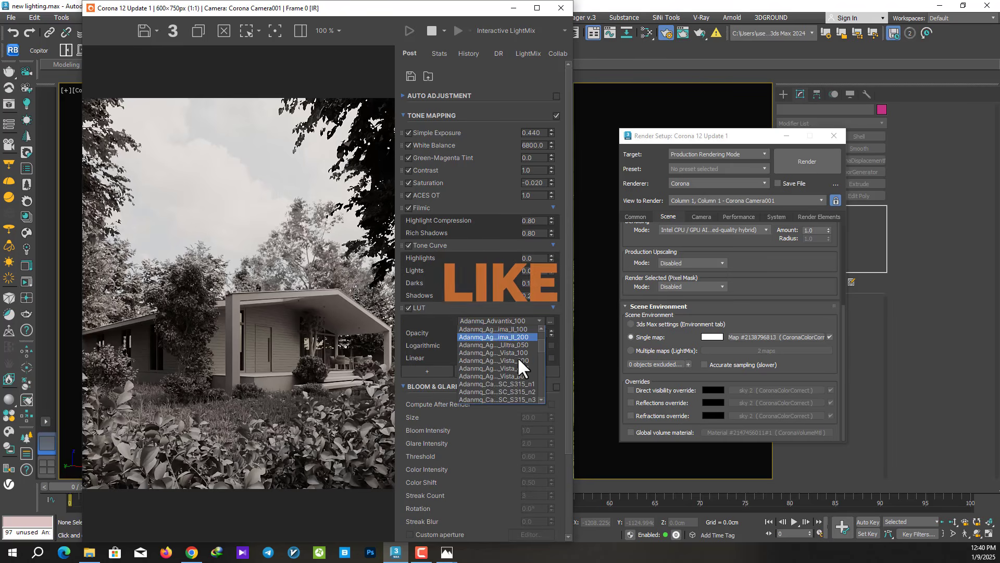
pyautogui.click(510, 336)
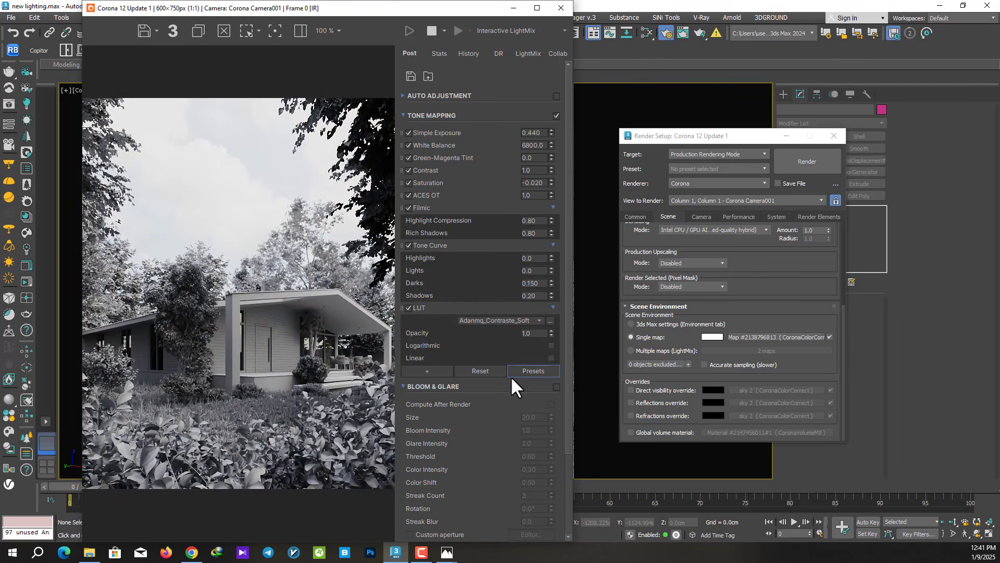
pyautogui.click(534, 333)
pyautogui.write('0.65')
pyautogui.press('Return')
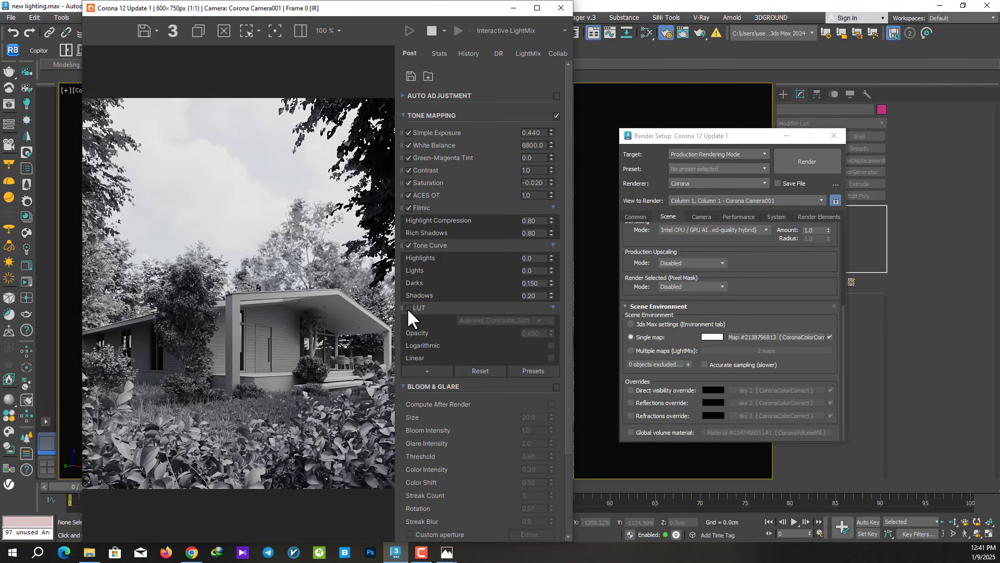
# Compare the render with the LUT off and on, and stop the interactive rendering with the LUT enabled.
pyautogui.click(408, 308)
pyautogui.click(408, 307)
pyautogui.click(432, 32)
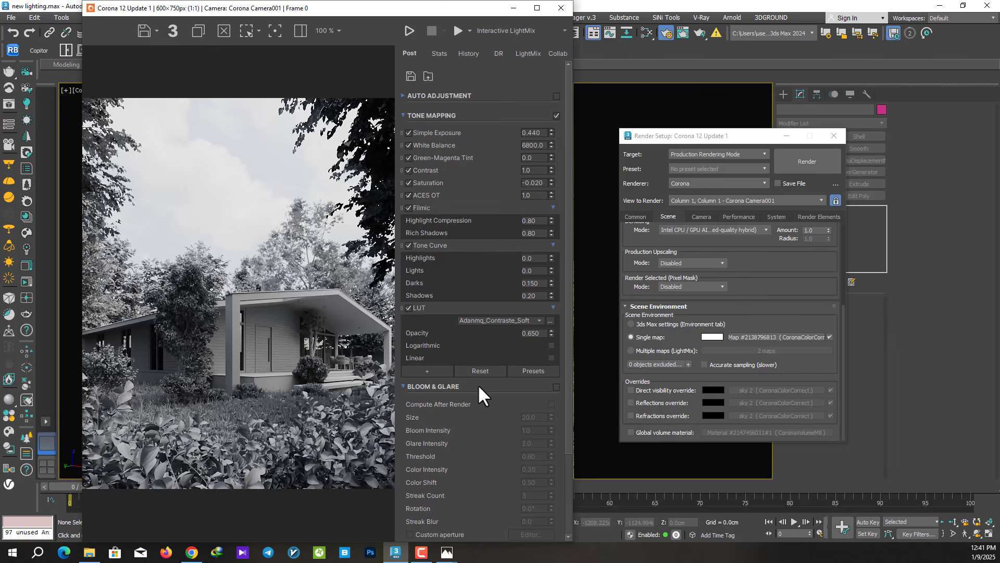
# Compare the render with Sharpening & Blurring off and on, leave it enabled, and minimise the frame buffer.
pyautogui.moveTo(570, 334); pyautogui.dragTo(561, 427)
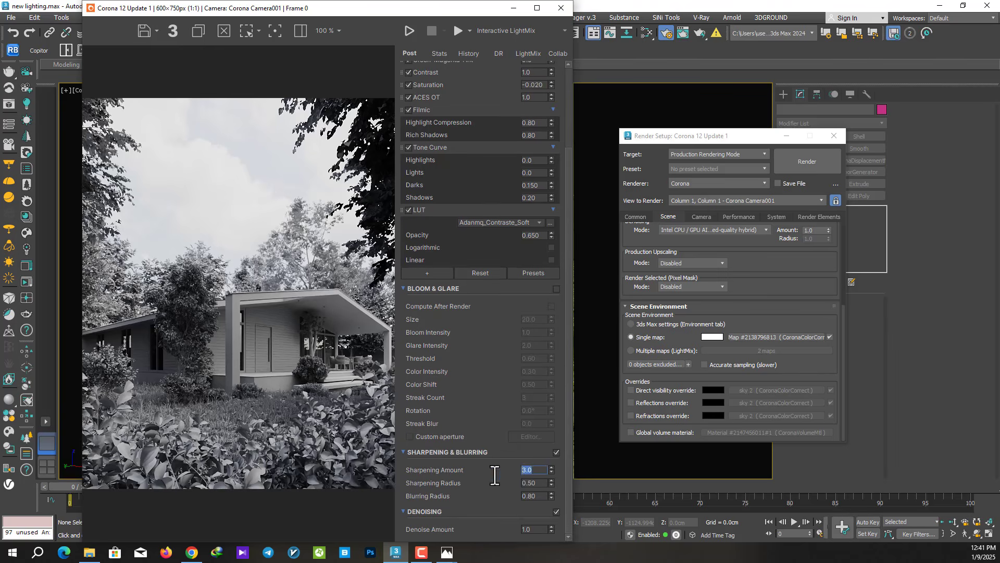
pyautogui.doubleClick(534, 496)
pyautogui.click(557, 451)
pyautogui.click(557, 452)
pyautogui.click(557, 451)
pyautogui.click(557, 451)
pyautogui.click(513, 9)
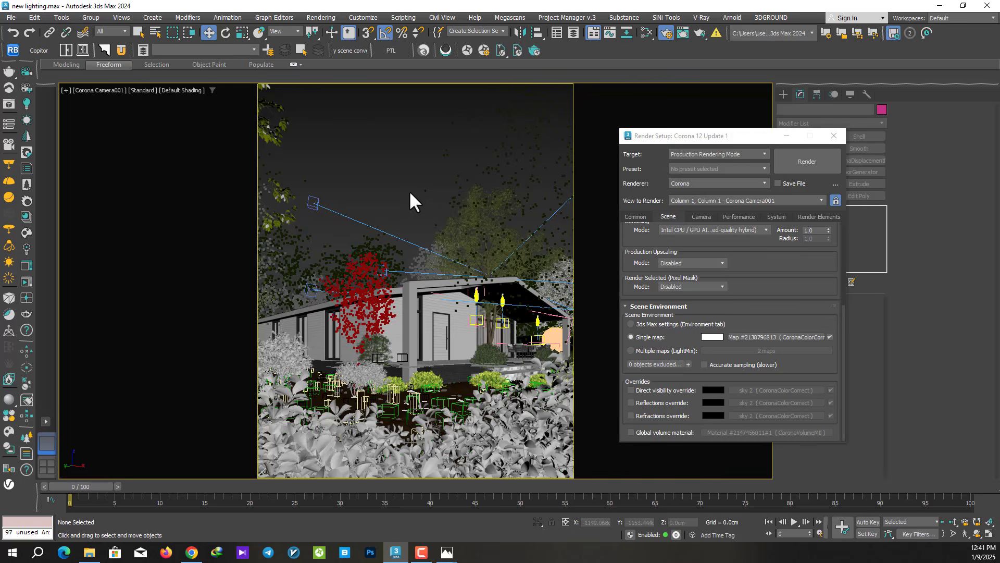
# Switch the viewport to the Top view, close Render Setup and select the existing Corona Sun beside the site.
pyautogui.press('t')
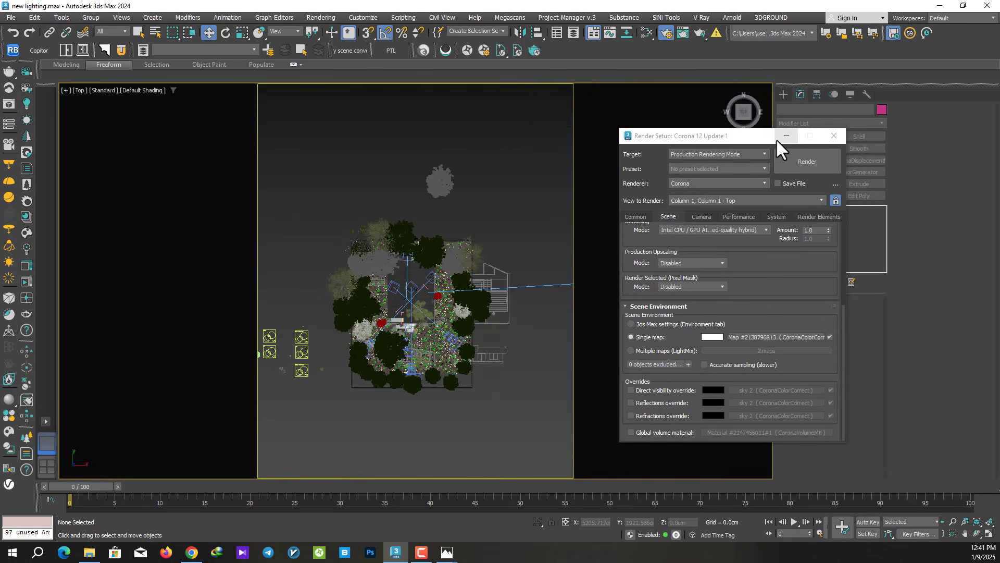
pyautogui.click(833, 135)
pyautogui.moveTo(544, 283); pyautogui.dragTo(421, 302, button='middle')
pyautogui.click(474, 300)
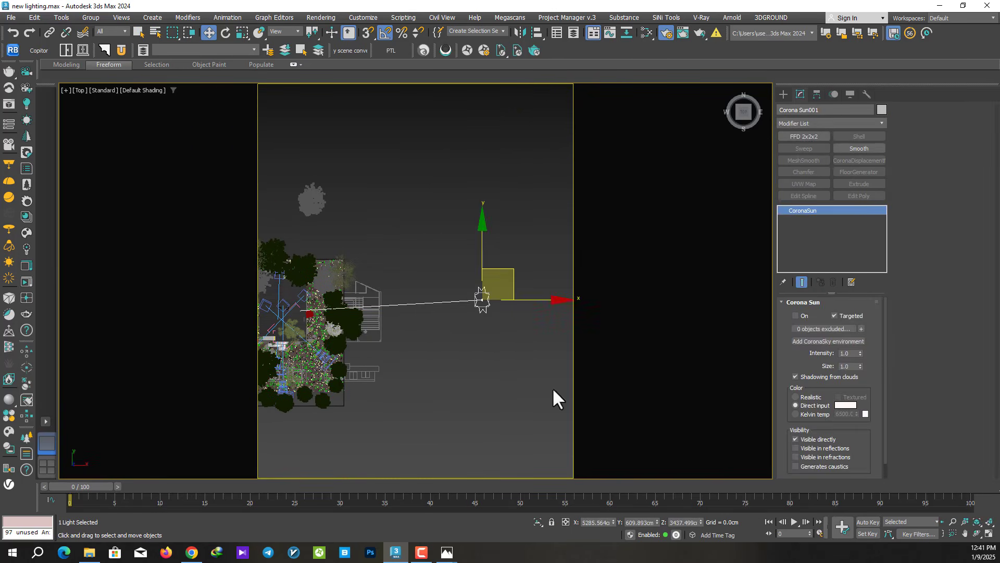
pyautogui.click(783, 94)
pyautogui.click(810, 111)
pyautogui.click(828, 125)
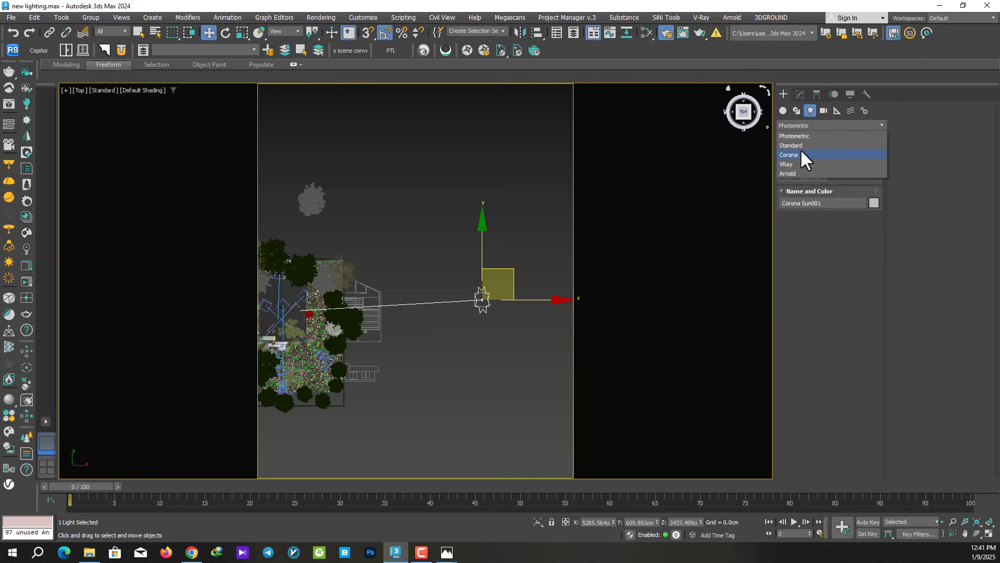
pyautogui.click(802, 156)
pyautogui.click(807, 163)
pyautogui.moveTo(484, 330); pyautogui.dragTo(365, 331)
pyautogui.press('Delete')
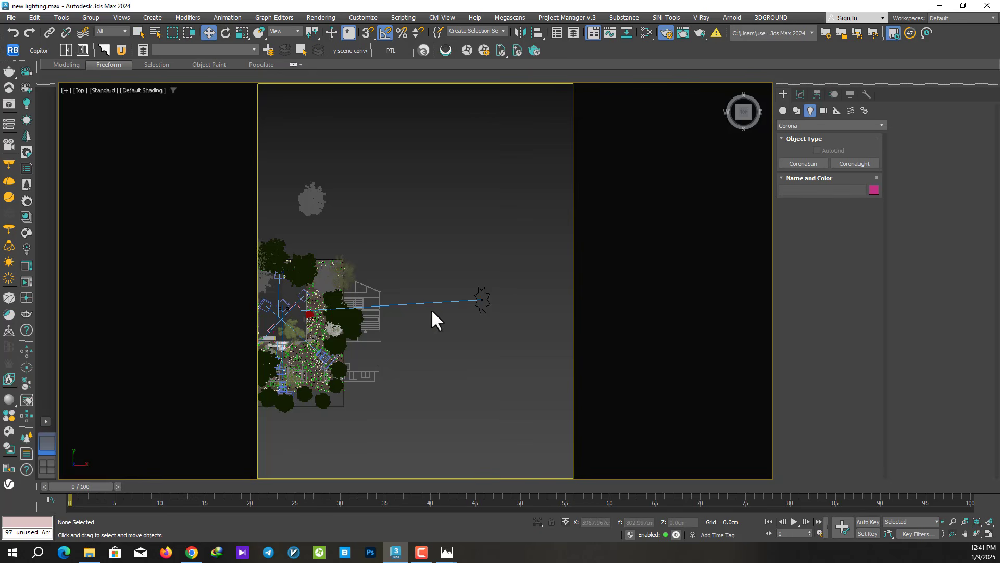
# Switch on the Corona Sun beside the site and deselect it.
pyautogui.click(482, 298)
pyautogui.click(800, 94)
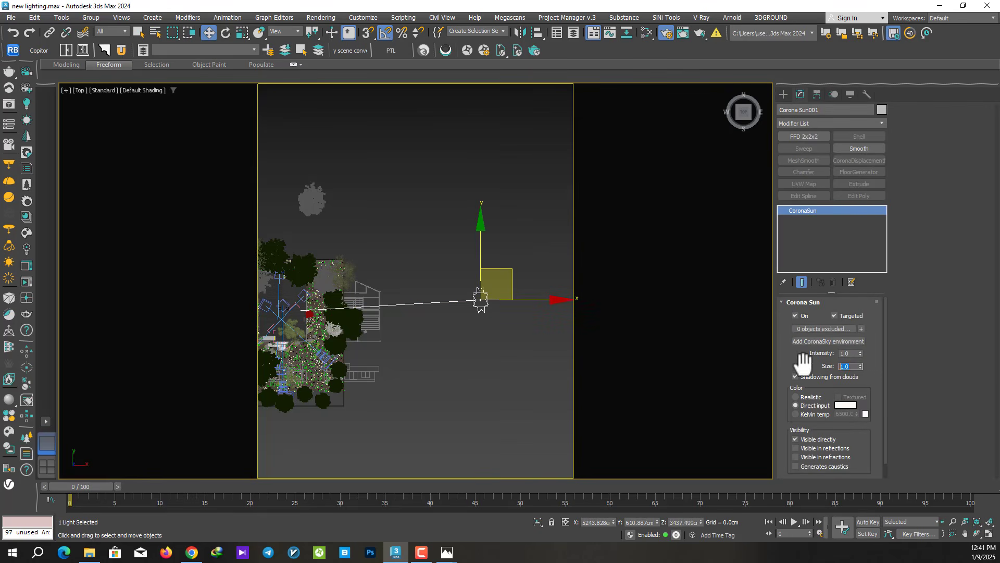
pyautogui.scroll(-1, 822, 375)
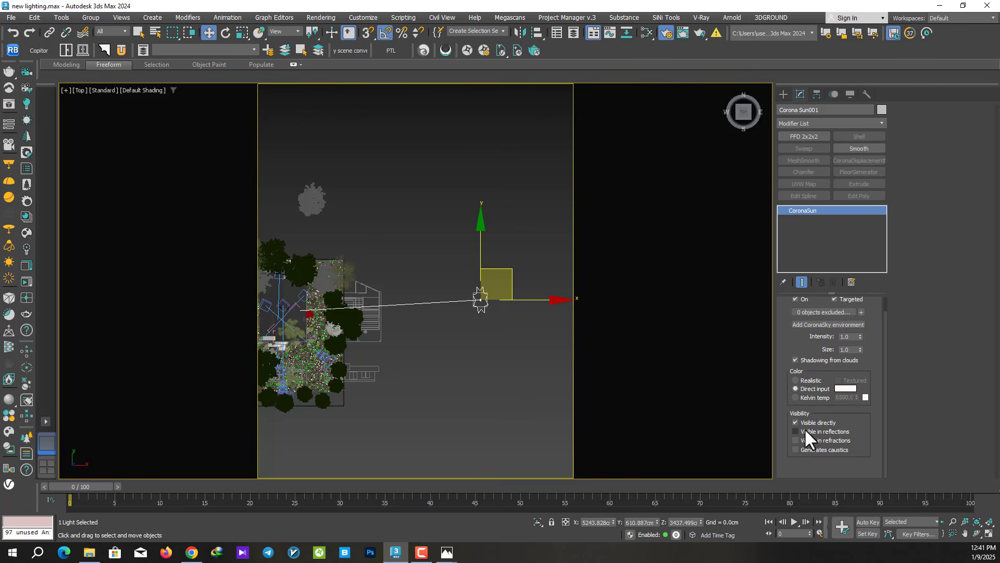
pyautogui.click(426, 216)
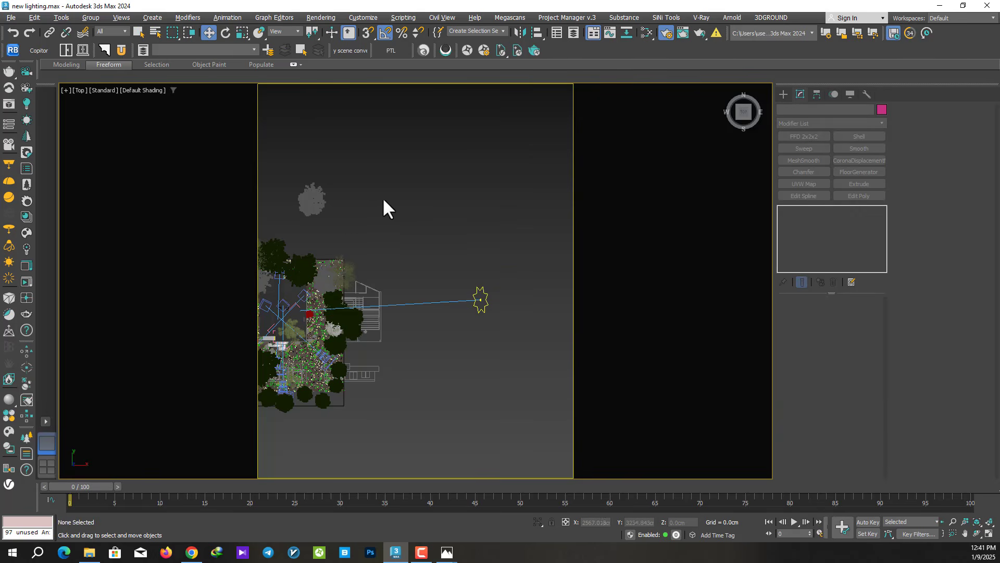
# Show two viewports side by side, one through Corona Camera001 and the other in the Top view.
pyautogui.hotkey('alt', 'w')
pyautogui.press('c')
pyautogui.doubleClick(502, 201)
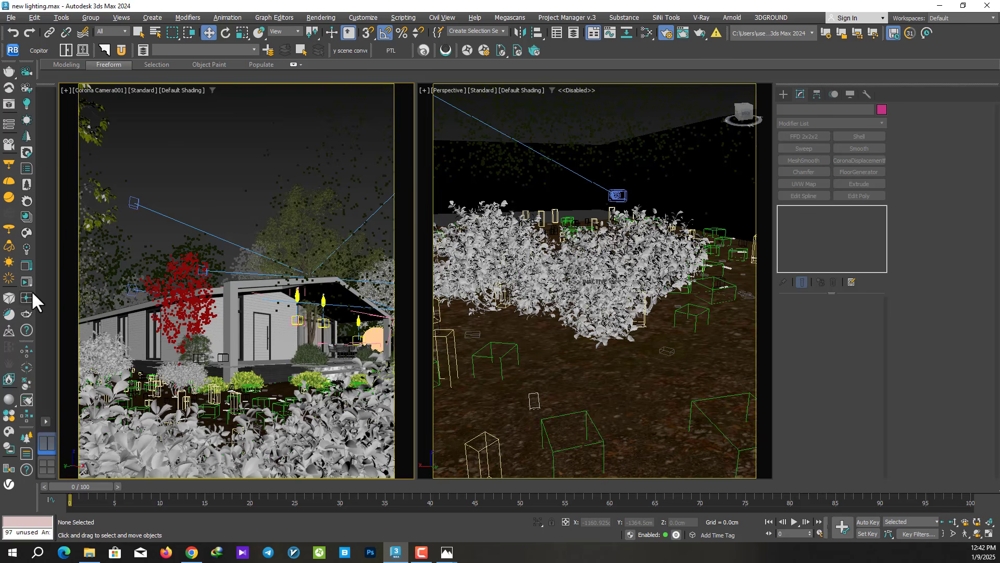
pyautogui.click(655, 117)
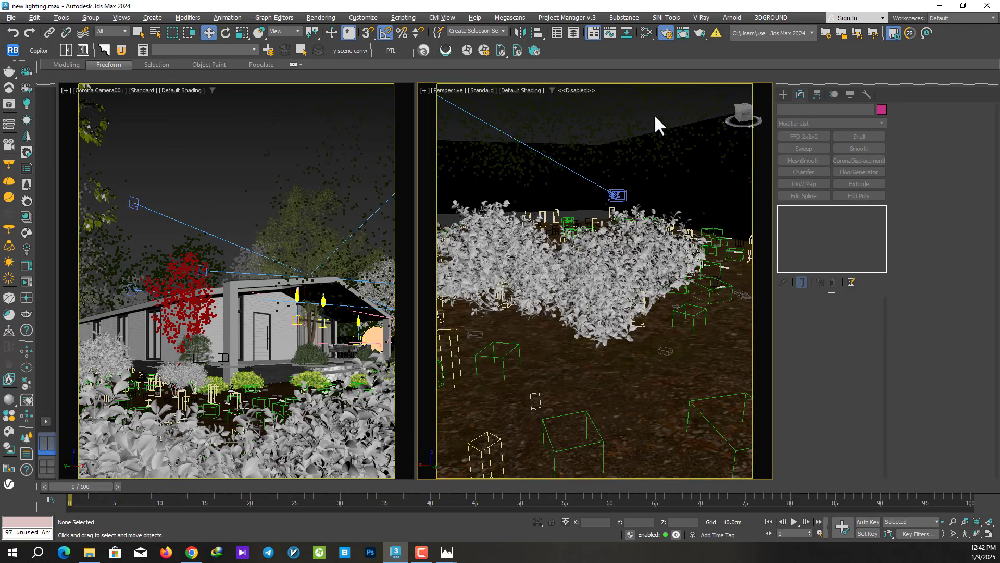
pyautogui.press('t')
pyautogui.press('c')
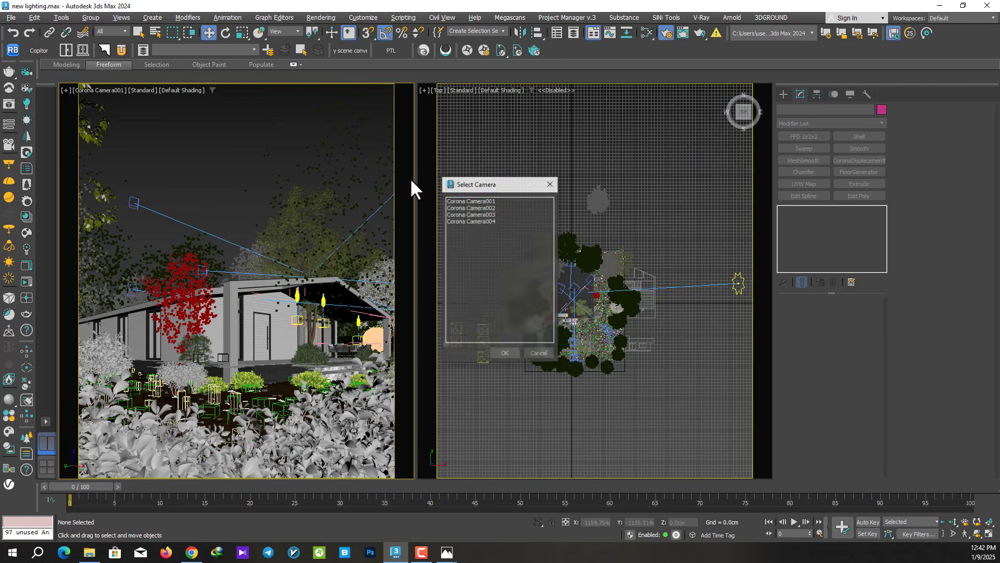
pyautogui.doubleClick(488, 201)
# Start interactive rendering, enable Corona Sun001 in the LightMix and try intensity 1 before setting it to 0.2.
pyautogui.click(27, 281)
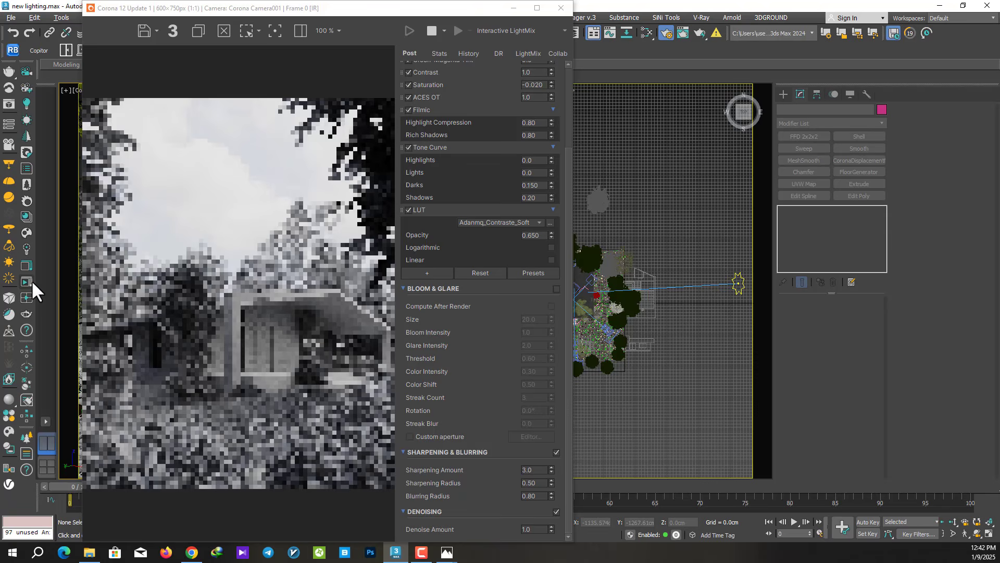
pyautogui.click(528, 53)
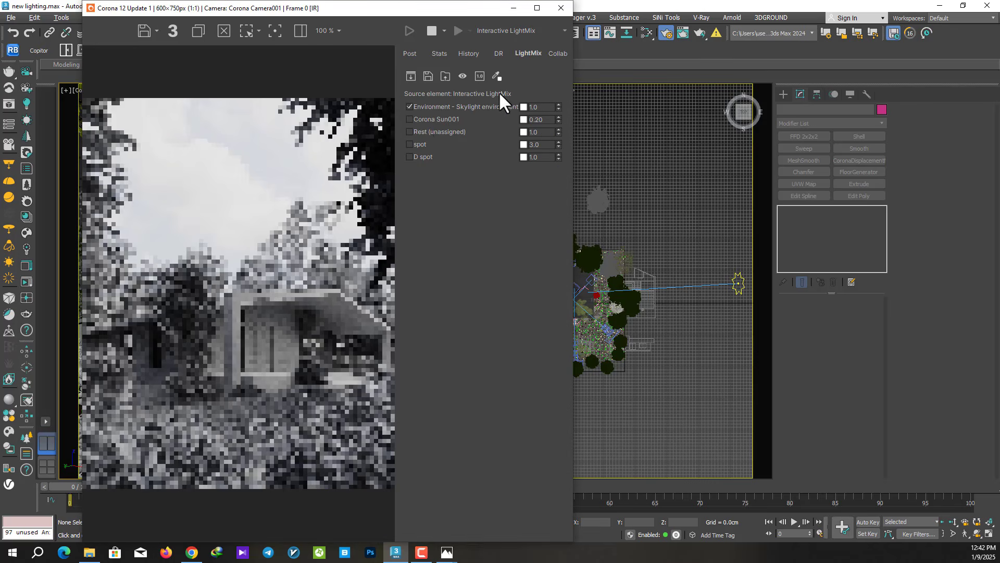
pyautogui.click(415, 55)
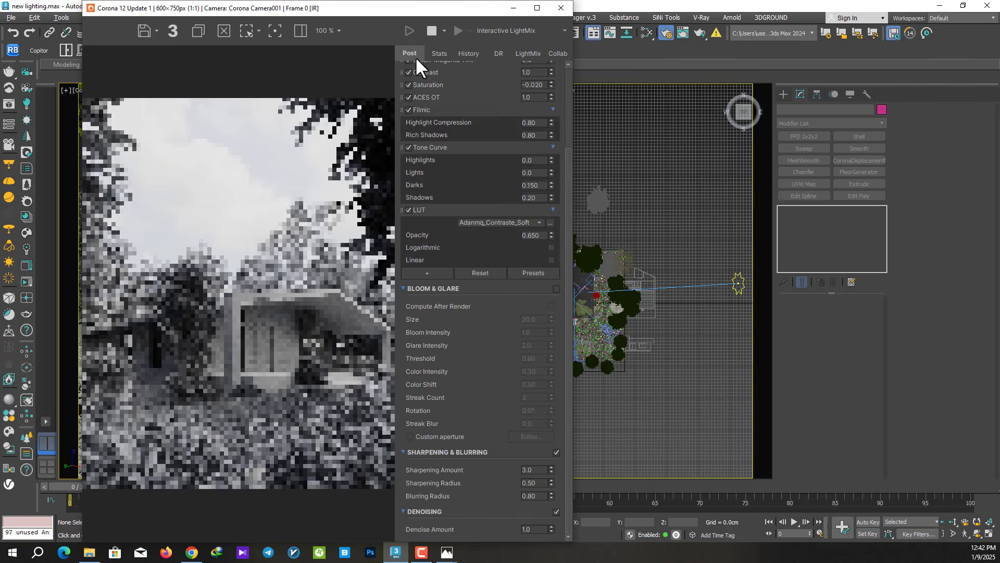
pyautogui.click(528, 56)
pyautogui.doubleClick(550, 120)
pyautogui.write('1')
pyautogui.press('Return')
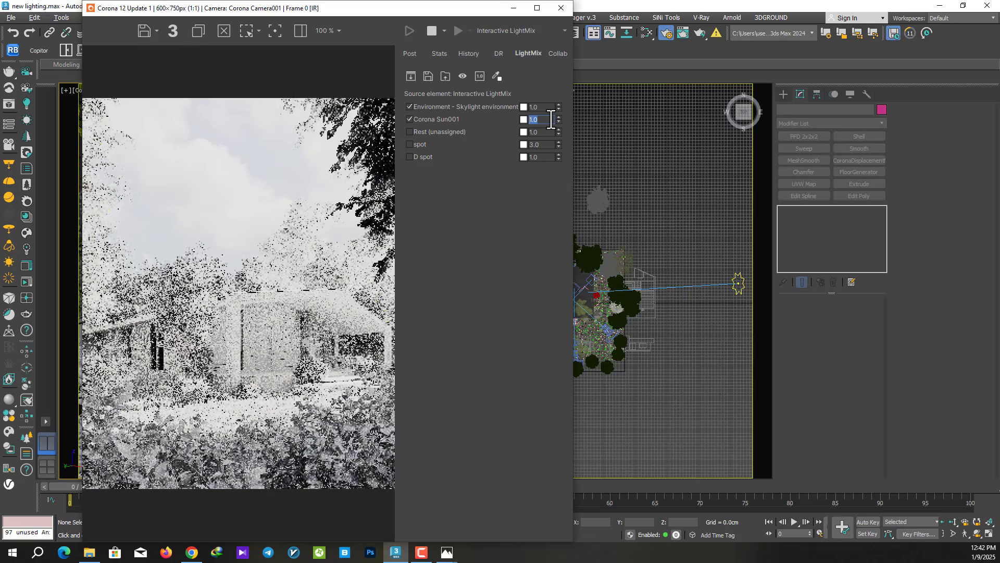
pyautogui.write('0.2')
pyautogui.press('Return')
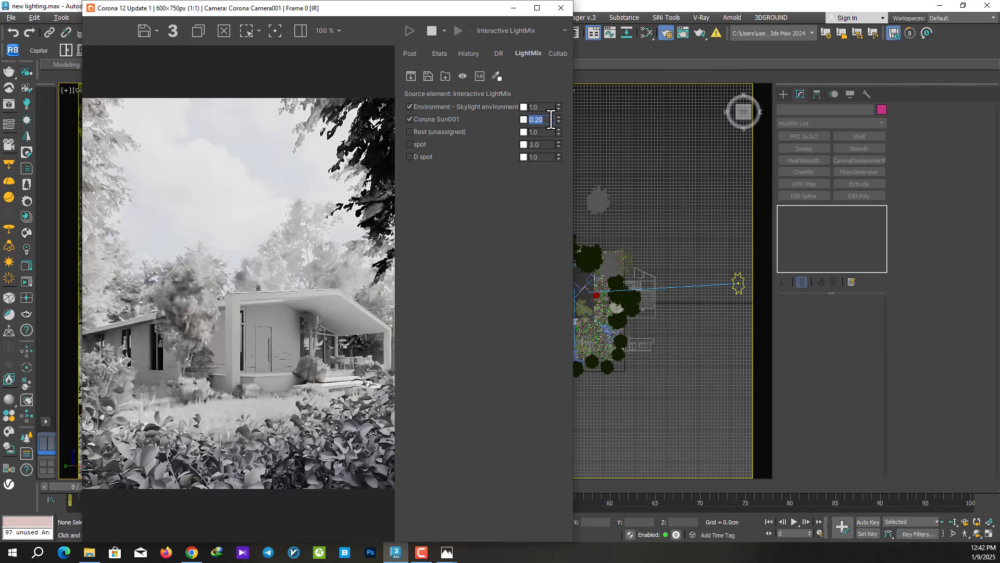
# Compare the render with Corona Sun001 off and on, leave it enabled, stop the rendering and close the frame buffer.
pyautogui.click(436, 120)
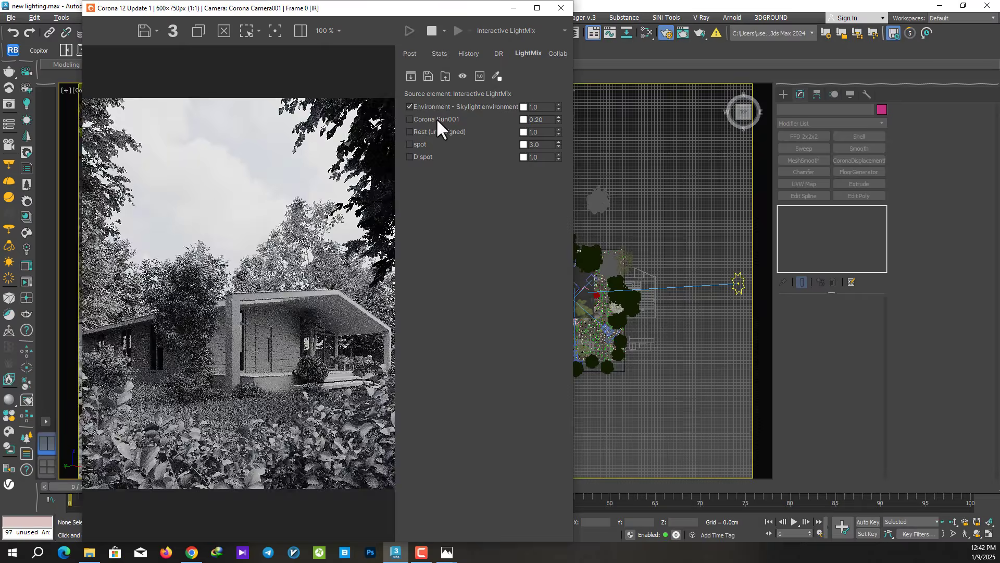
pyautogui.click(436, 119)
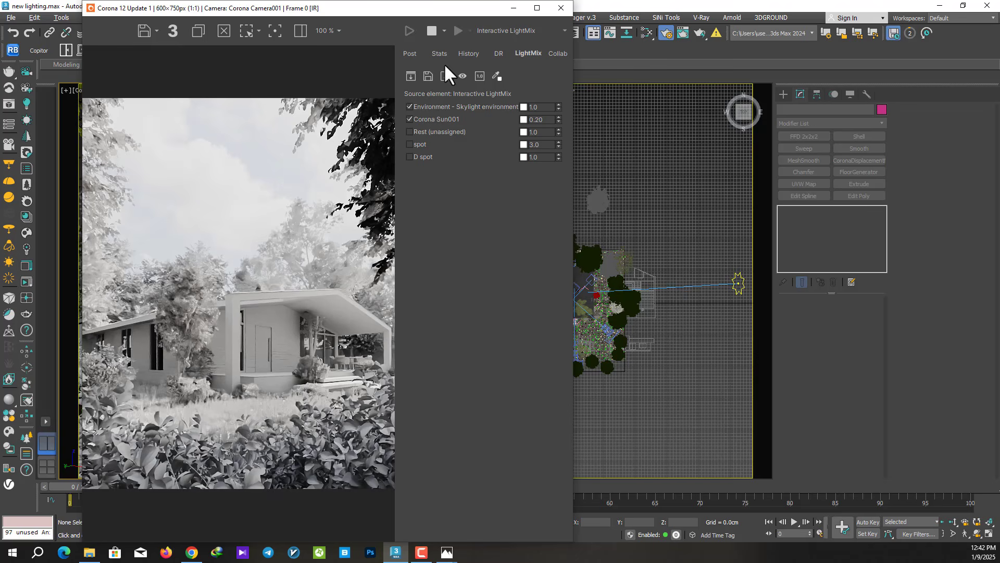
pyautogui.click(431, 30)
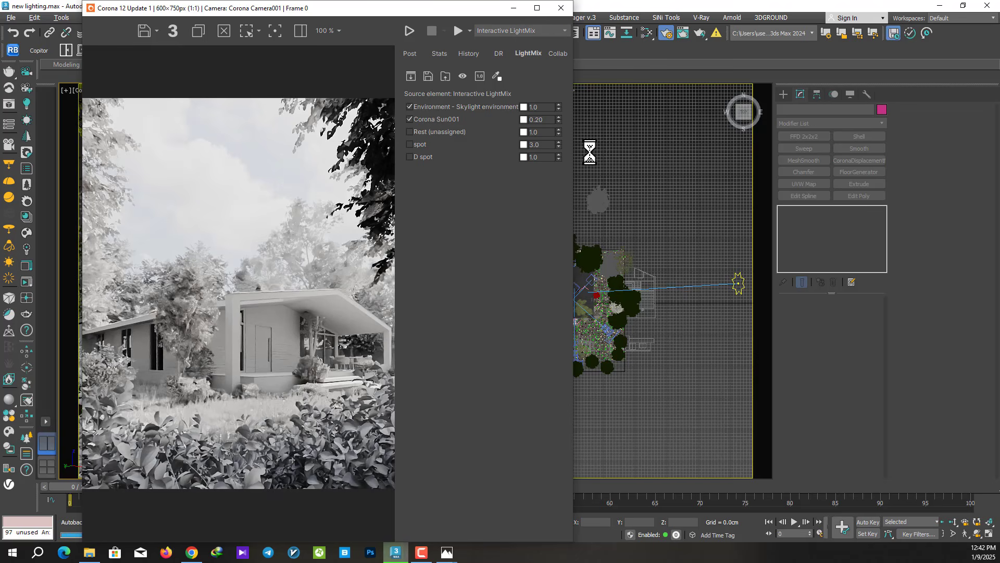
pyautogui.click(562, 8)
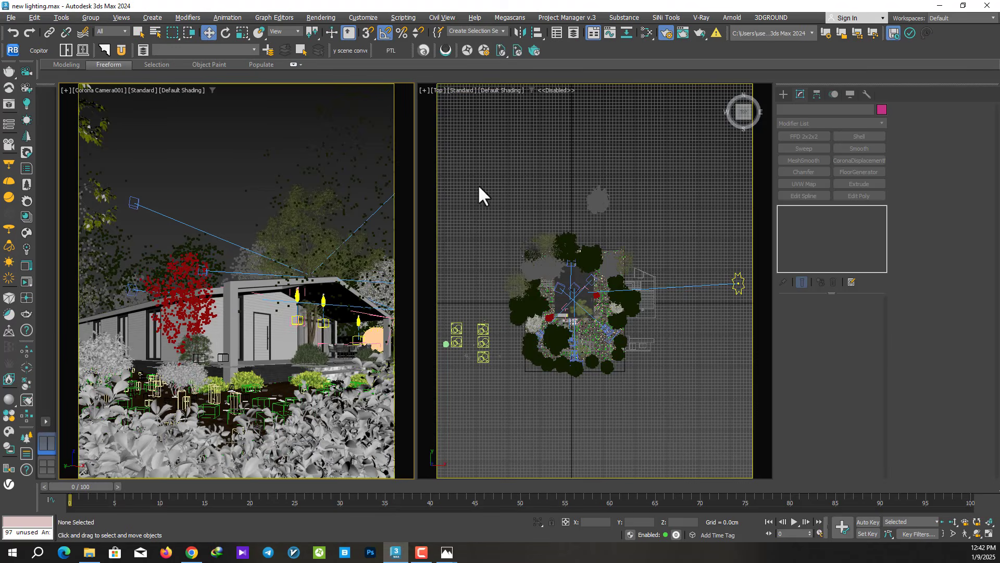
# Add a CoronaVolumeMtl node to the lighting view of the Slate Material Editor, and switch to the image viewer.
pyautogui.click(647, 32)
pyautogui.moveTo(644, 334); pyautogui.dragTo(698, 280, button='middle')
pyautogui.moveTo(729, 98); pyautogui.dragTo(605, 98)
pyautogui.scroll(15, 322, 229)
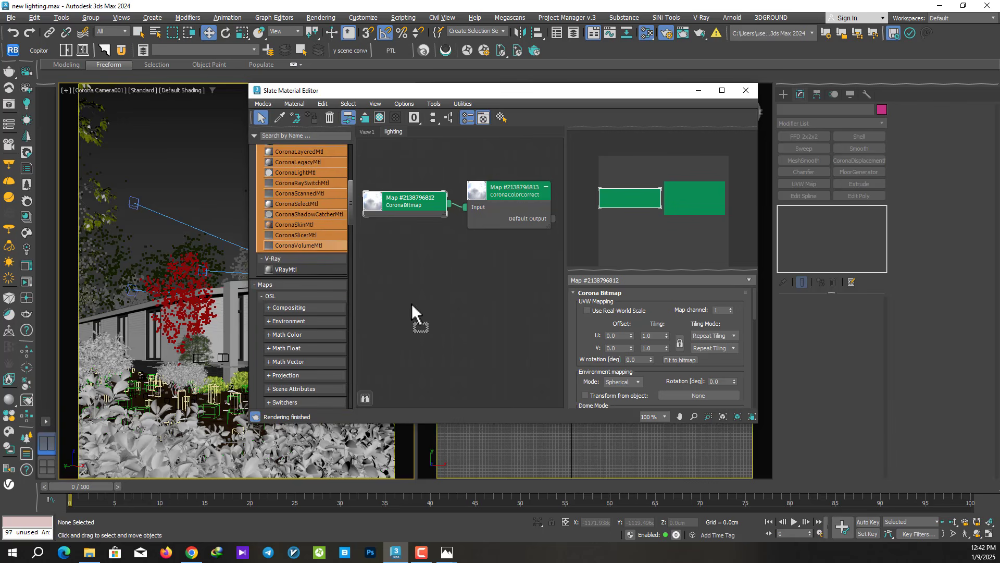
pyautogui.moveTo(412, 303); pyautogui.dragTo(412, 304)
pyautogui.click(447, 553)
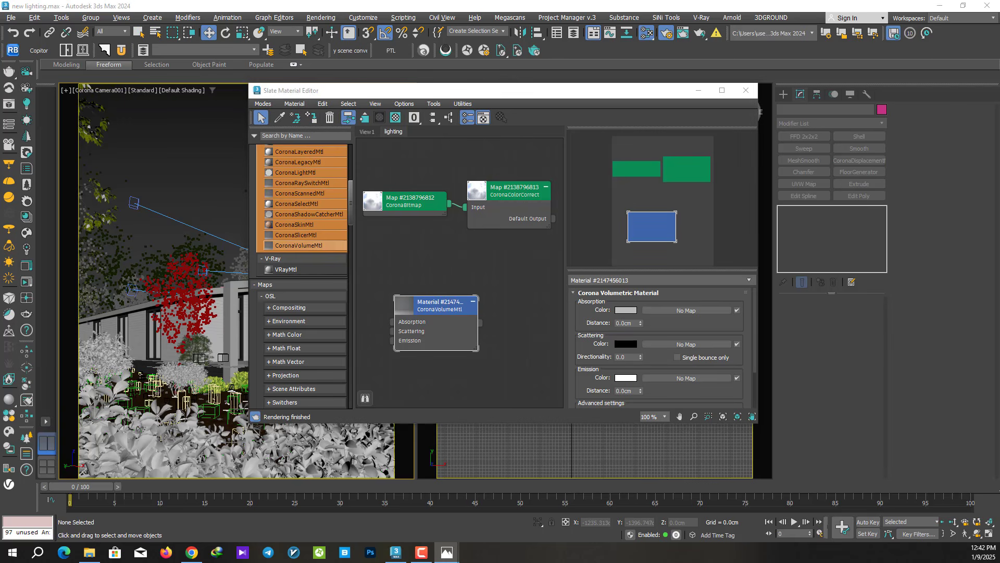
# Set the CoronaVolumeMtl's absorption color to a warm off-white with RGB 236, 227, 212.
pyautogui.click(627, 310)
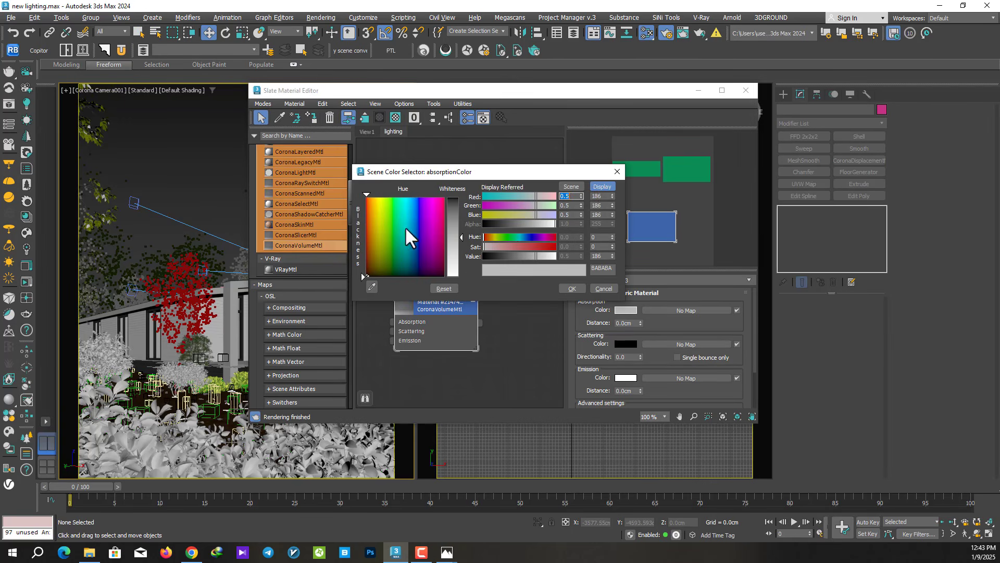
pyautogui.click(599, 196)
pyautogui.write('236')
pyautogui.click(602, 205)
pyautogui.write('227')
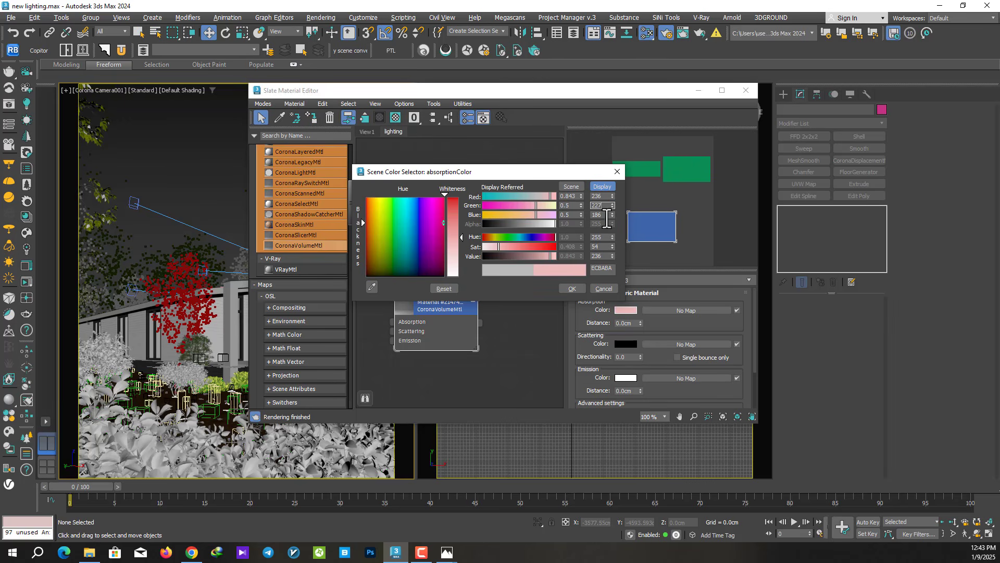
pyautogui.moveTo(604, 214); pyautogui.dragTo(591, 215)
pyautogui.write('212')
pyautogui.click(570, 285)
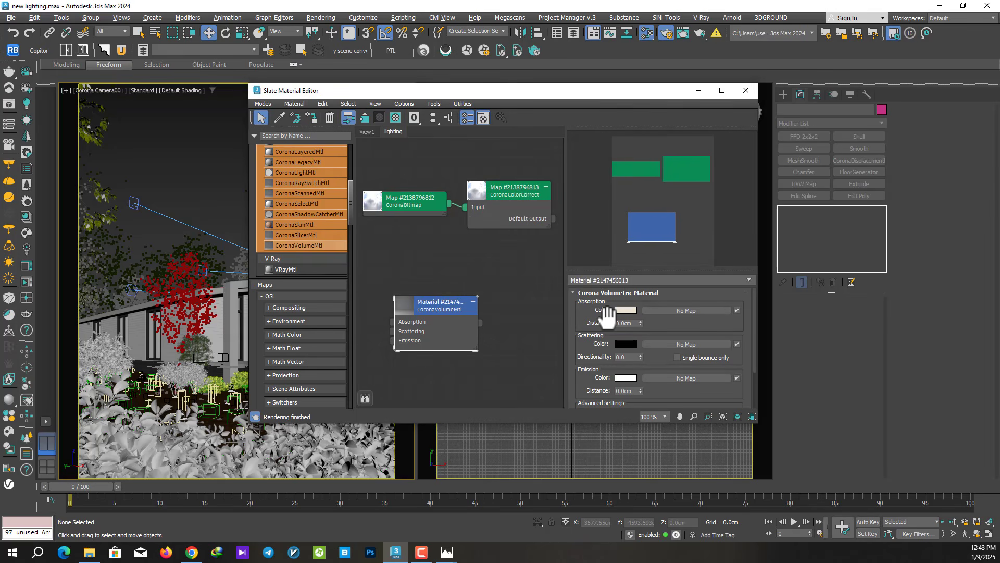
# Set the CoronaVolumeMtl's scattering color to a neutral grey with RGB 172, 172, 172.
pyautogui.click(625, 344)
pyautogui.click(527, 289)
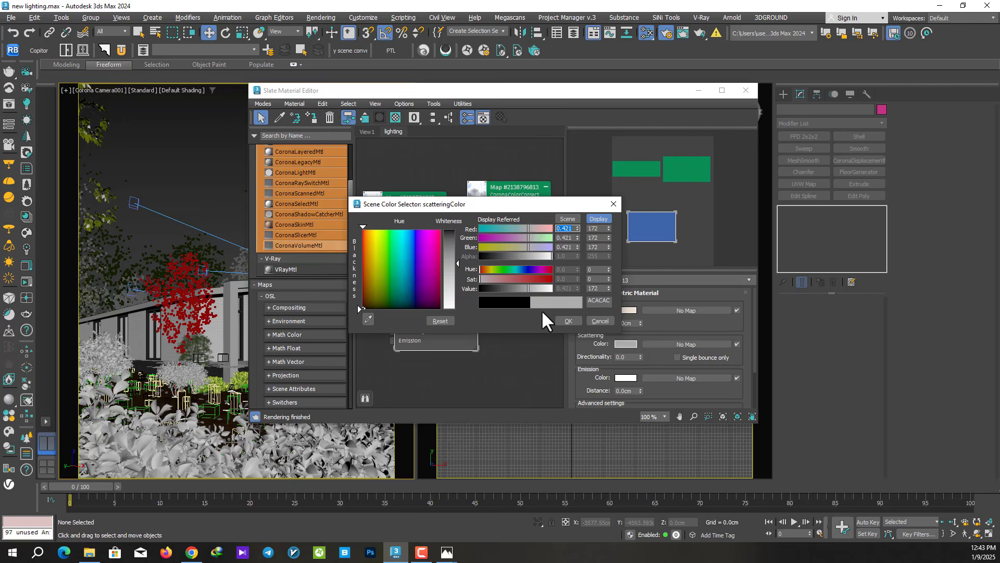
pyautogui.click(569, 321)
# Set the CoronaVolumeMtl's emission color to a pale blue with red 210 and green 225.
pyautogui.scroll(-3, 637, 344)
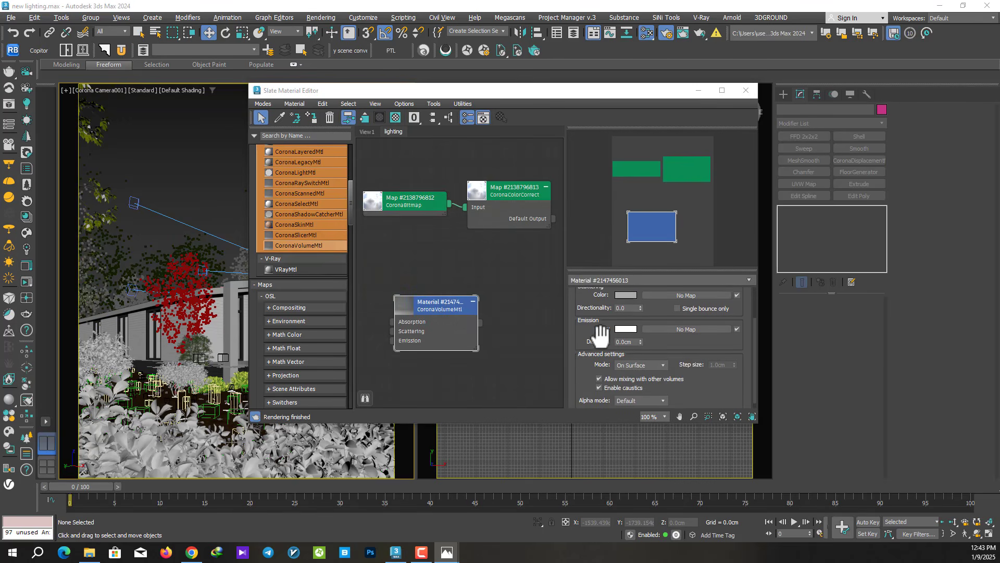
pyautogui.moveTo(600, 336); pyautogui.dragTo(597, 348)
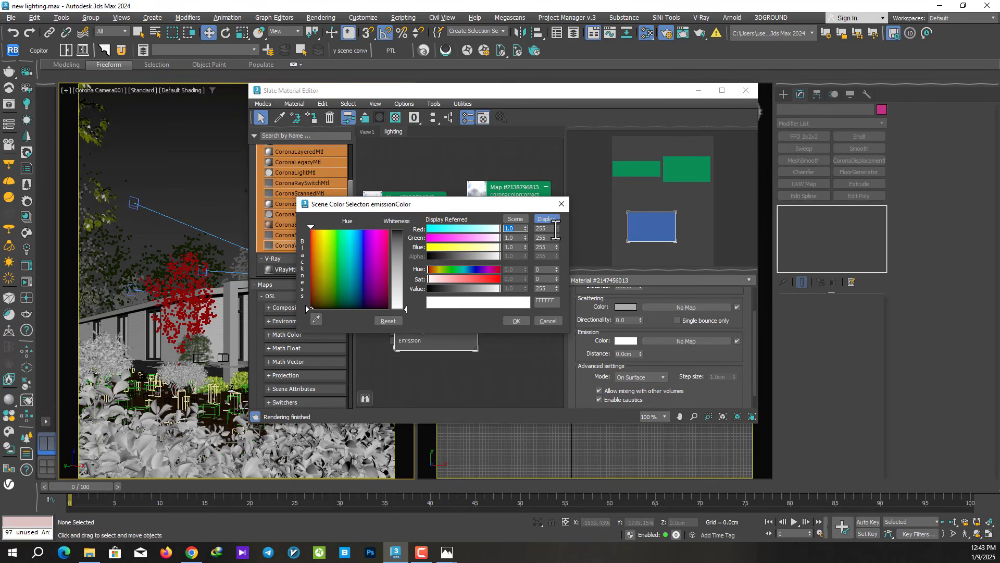
pyautogui.moveTo(555, 229); pyautogui.dragTo(510, 229)
pyautogui.write('210')
pyautogui.press('Tab')
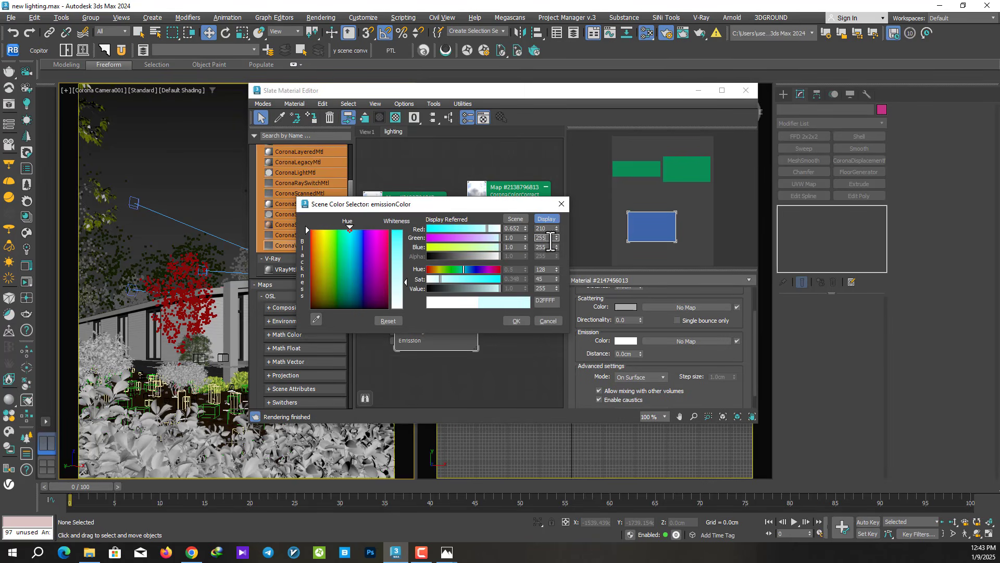
pyautogui.write('225')
pyautogui.press('Tab')
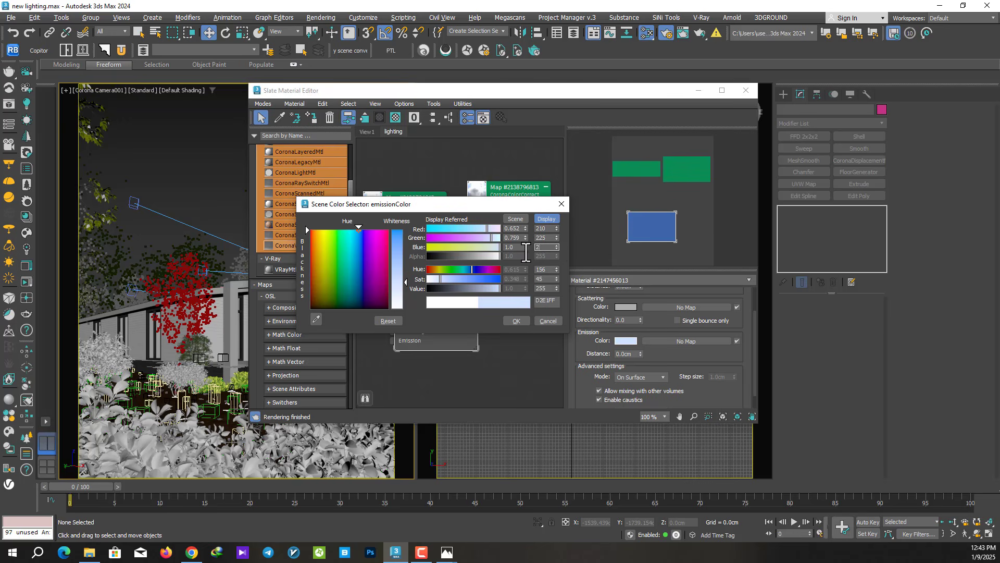
pyautogui.click(516, 321)
pyautogui.moveTo(584, 339); pyautogui.dragTo(584, 339)
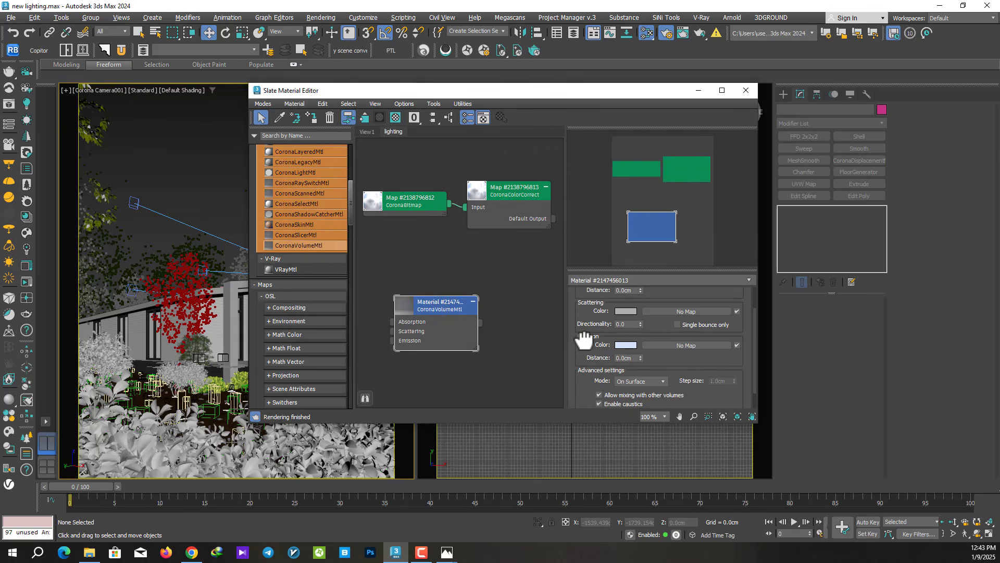
pyautogui.hotkey('alt', 'Tab')
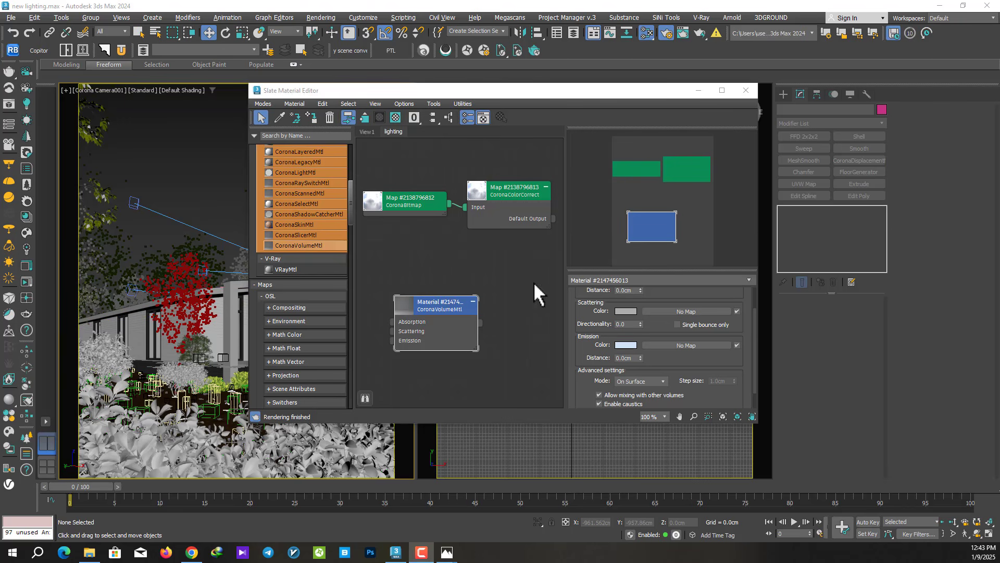
# Enable the global volume material override in the render setup and replace its old material with the new CoronaVolumeMtl.
pyautogui.click(667, 33)
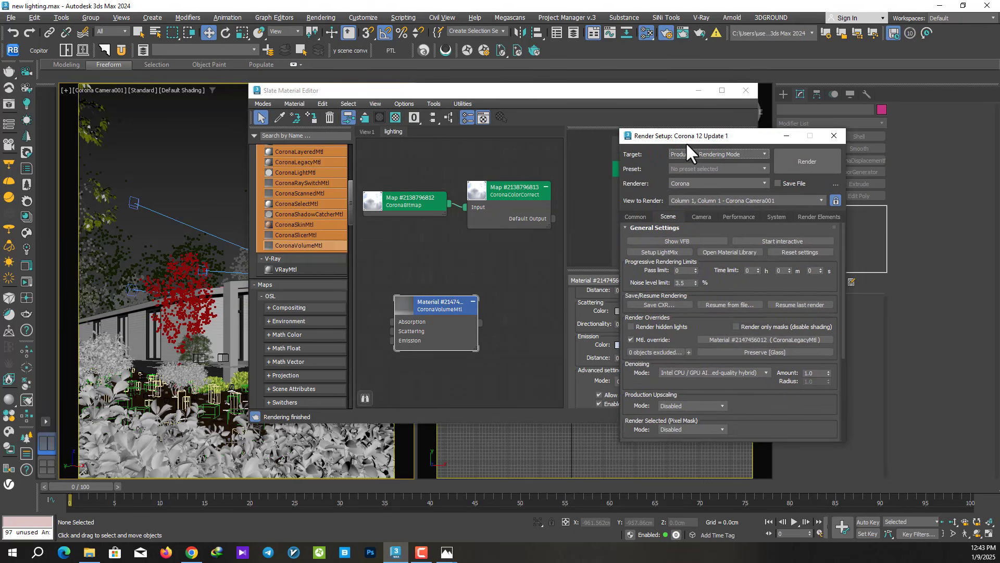
pyautogui.scroll(-5, 766, 303)
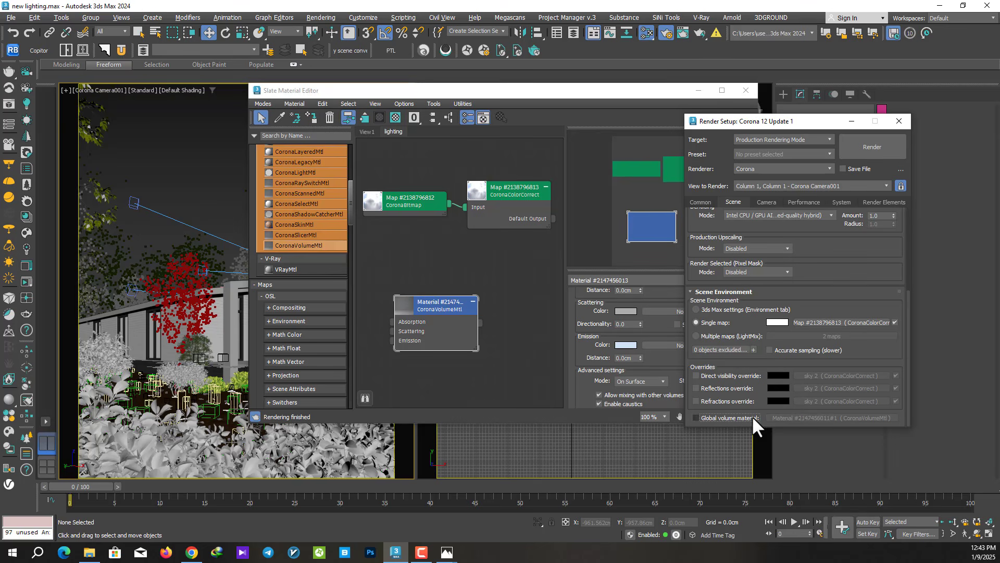
pyautogui.rightClick(781, 417)
pyautogui.click(793, 422)
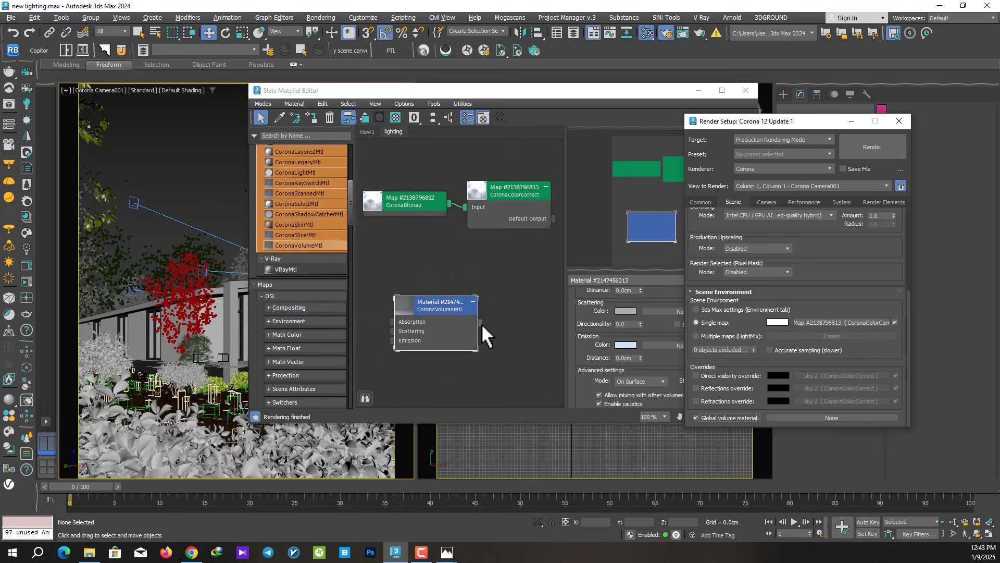
pyautogui.moveTo(481, 322); pyautogui.dragTo(814, 417)
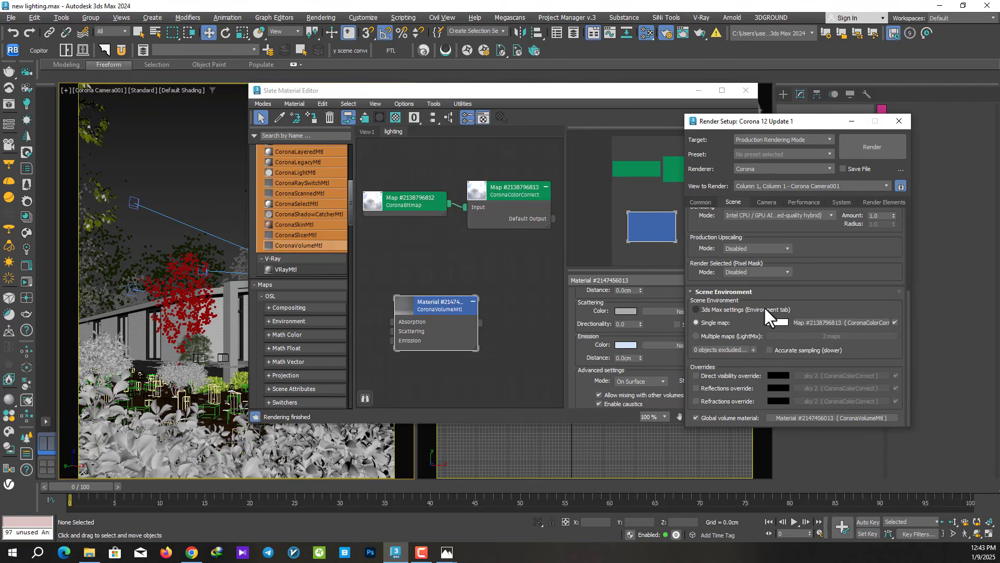
# Start interactive rendering and set the volume material's absorption distance to 10 cm.
pyautogui.click(27, 282)
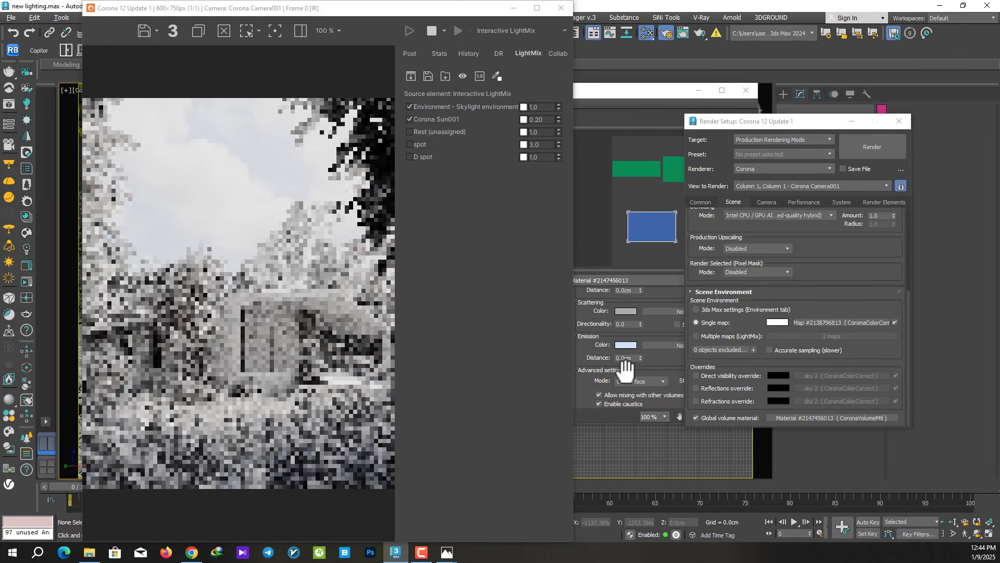
pyautogui.moveTo(797, 124); pyautogui.dragTo(826, 124)
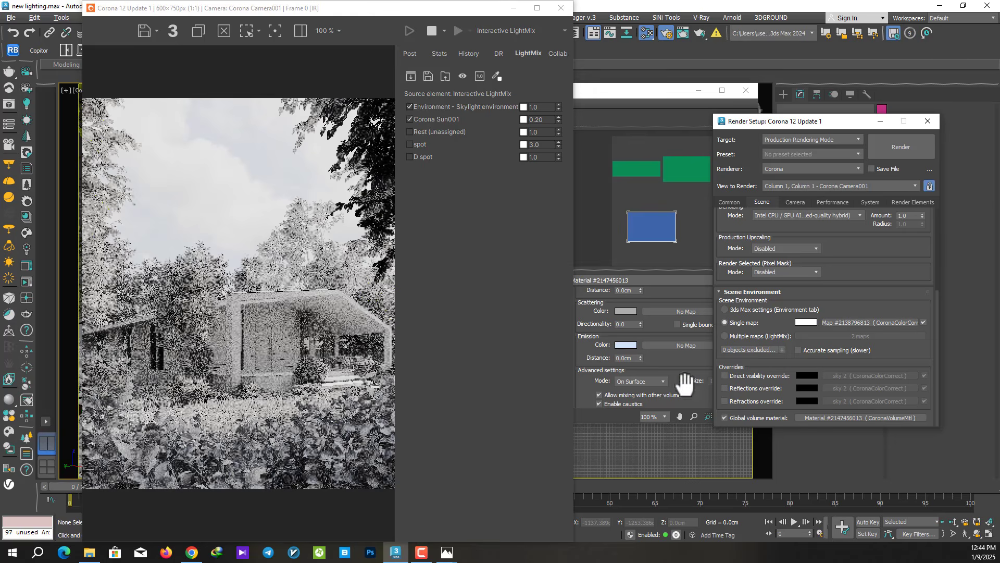
pyautogui.click(605, 312)
pyautogui.moveTo(604, 312); pyautogui.dragTo(606, 328)
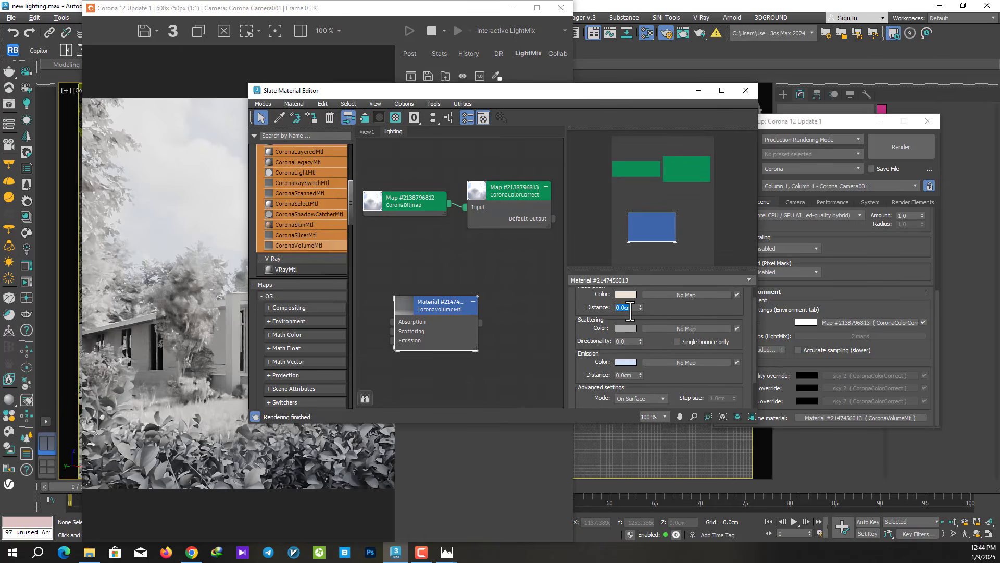
pyautogui.press('Return')
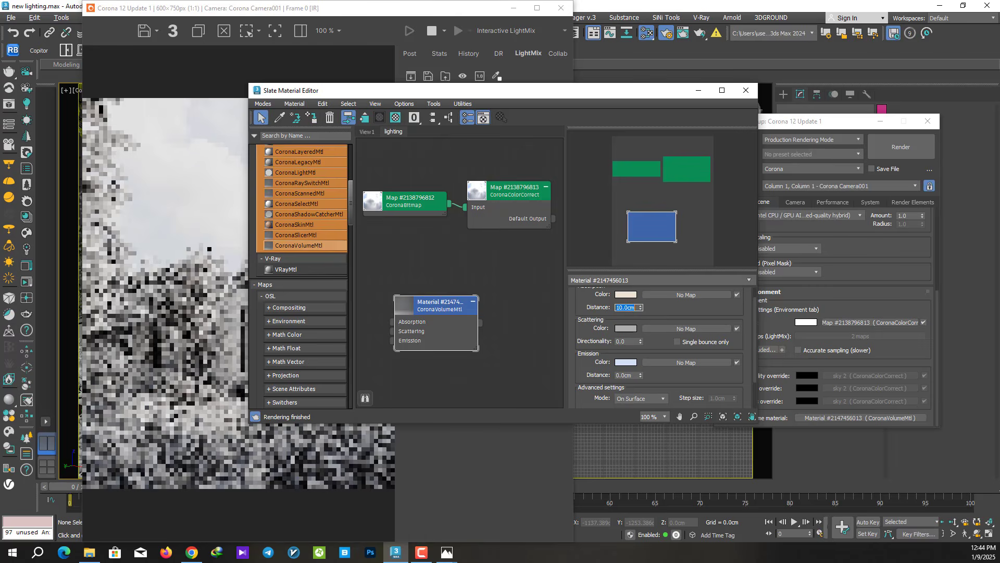
# Raise the volume material's absorption distance to 10000 cm and set the scattering directionality to 0.5.
pyautogui.moveTo(502, 91); pyautogui.dragTo(641, 60)
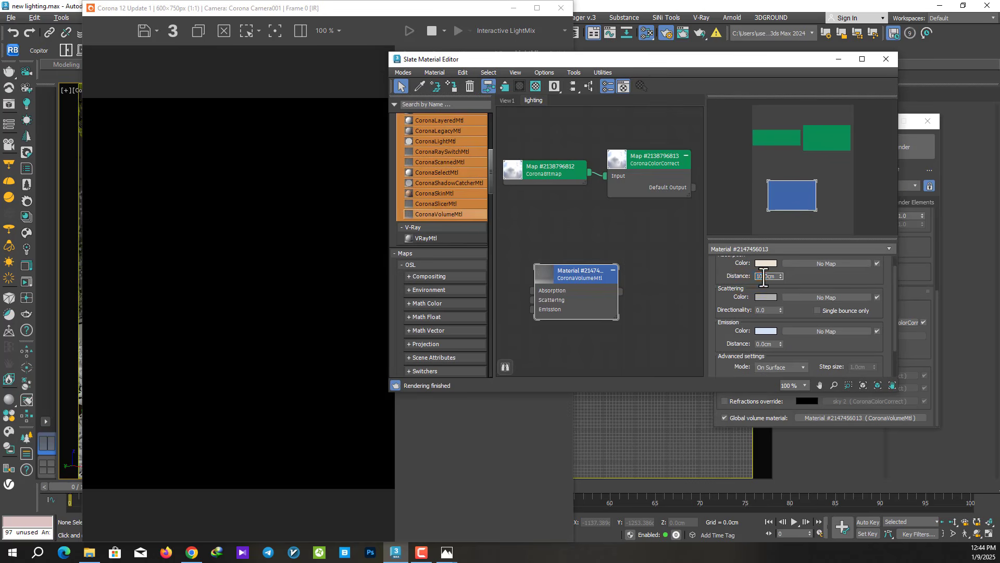
pyautogui.write('1000')
pyautogui.write('100')
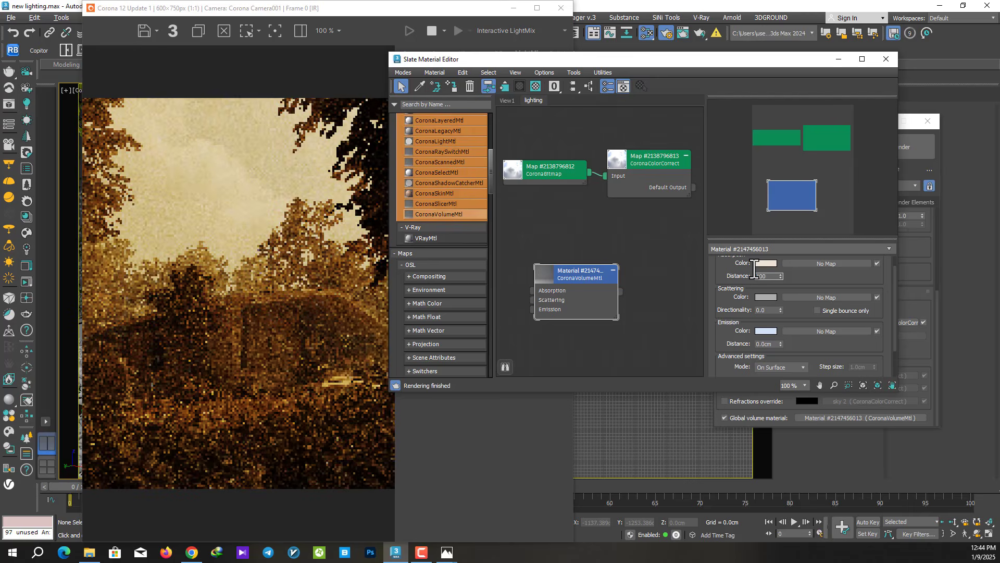
pyautogui.press('Return')
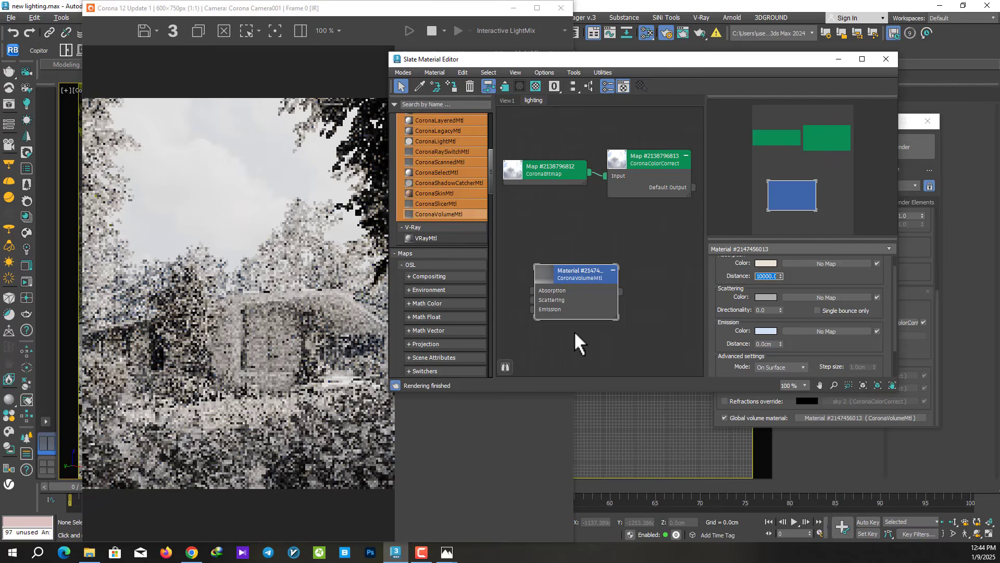
pyautogui.press('Tab')
pyautogui.press('Return')
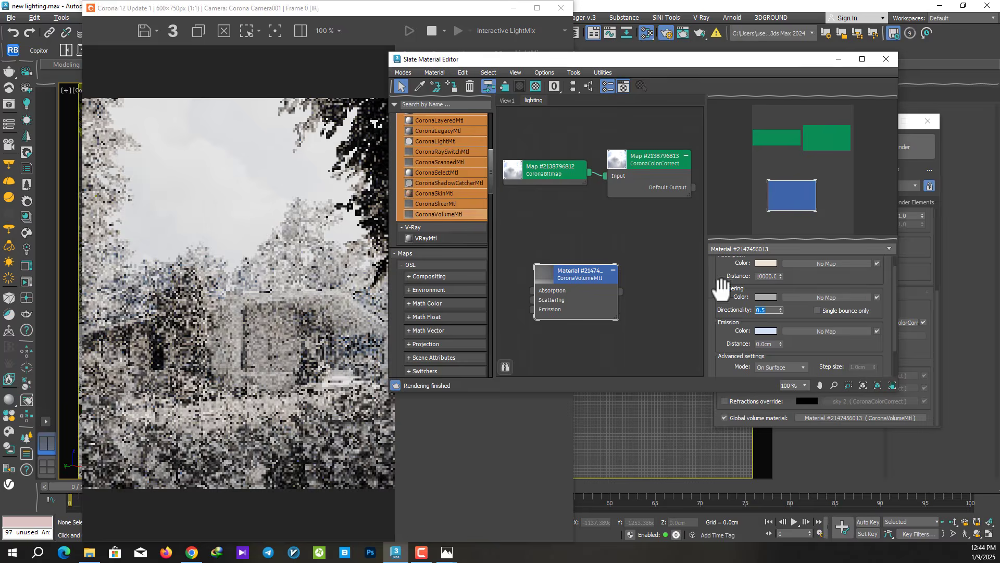
# Inspect the fog around the house in the render and check which render elements the frame buffer offers.
pyautogui.scroll(1, 342, 312)
pyautogui.moveTo(342, 313); pyautogui.dragTo(193, 290, button='middle')
pyautogui.scroll(-1, 324, 254)
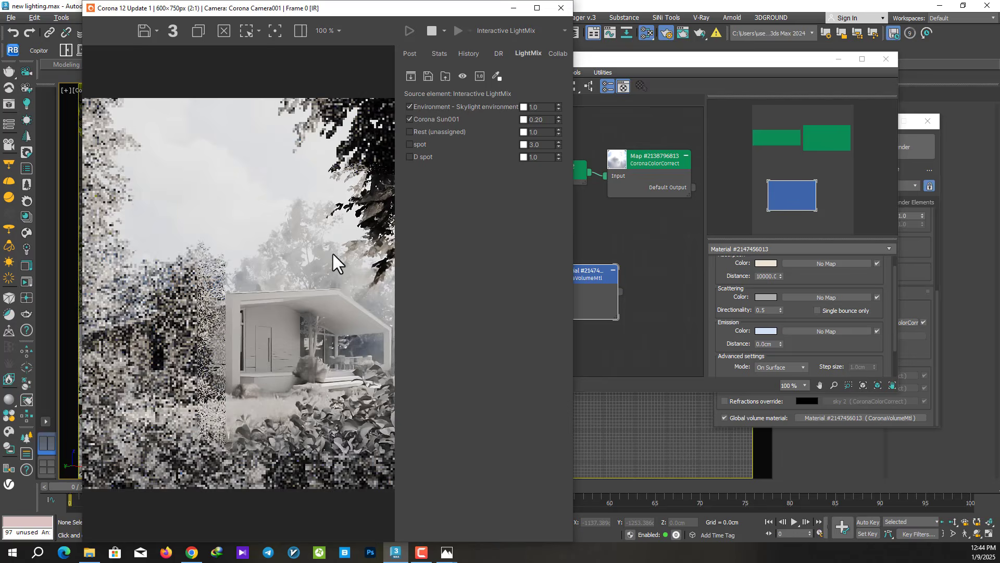
pyautogui.click(489, 29)
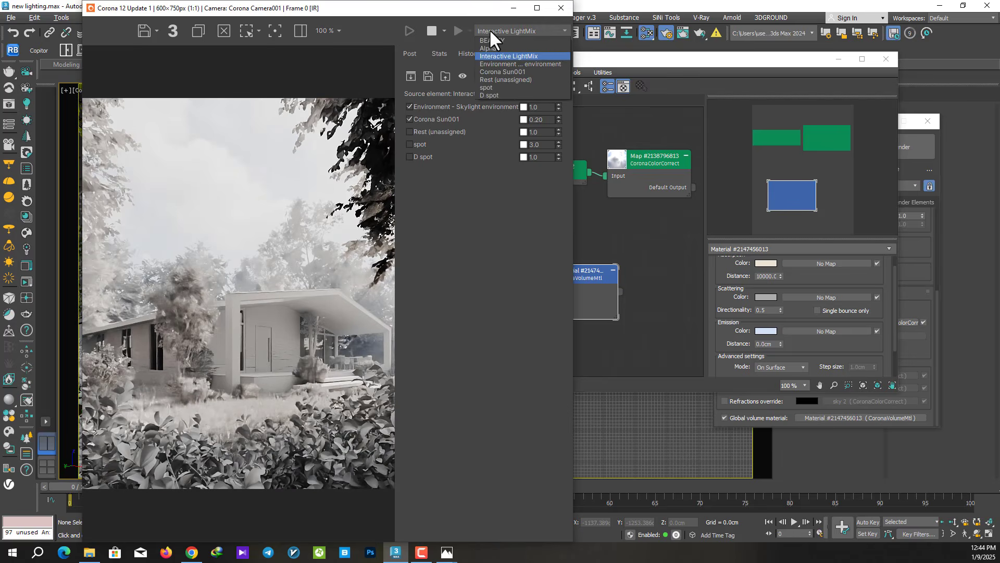
pyautogui.click(461, 70)
# Stop the rendering to add a CESSENTIAL_Volumetrics render element, and display that element in the frame buffer with interactive rendering running again.
pyautogui.click(433, 30)
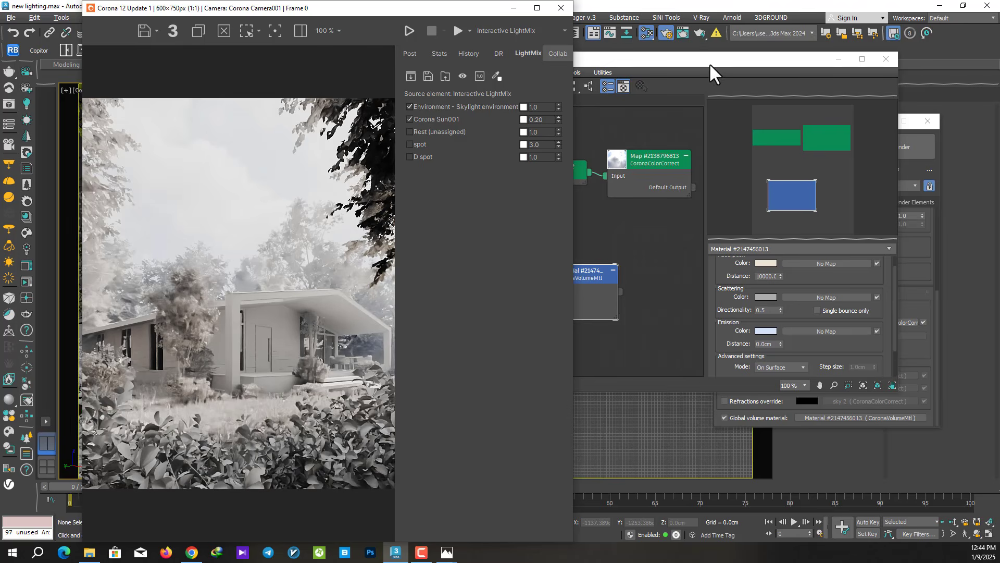
pyautogui.click(668, 36)
pyautogui.click(893, 203)
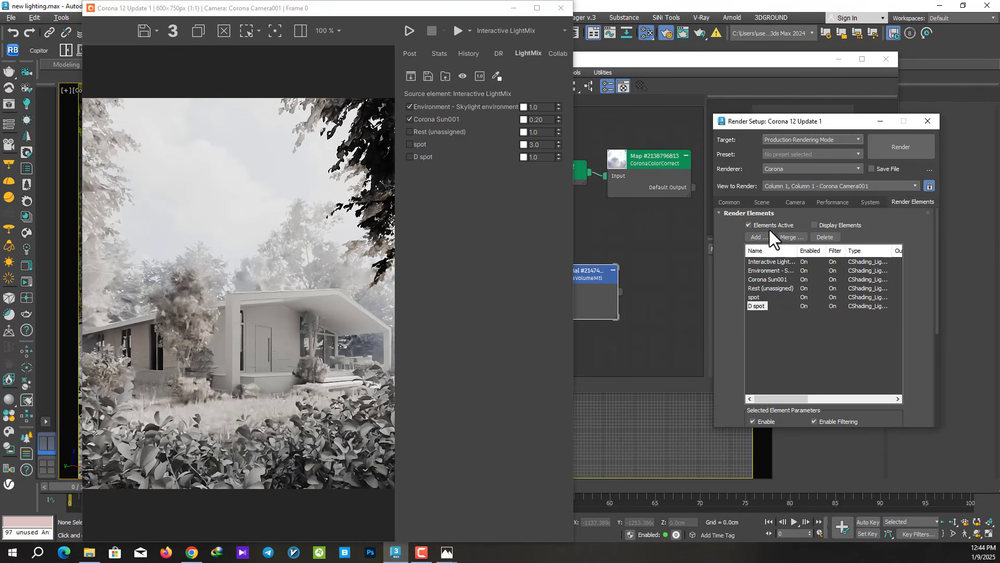
pyautogui.click(770, 229)
pyautogui.scroll(-3, 817, 277)
pyautogui.click(793, 232)
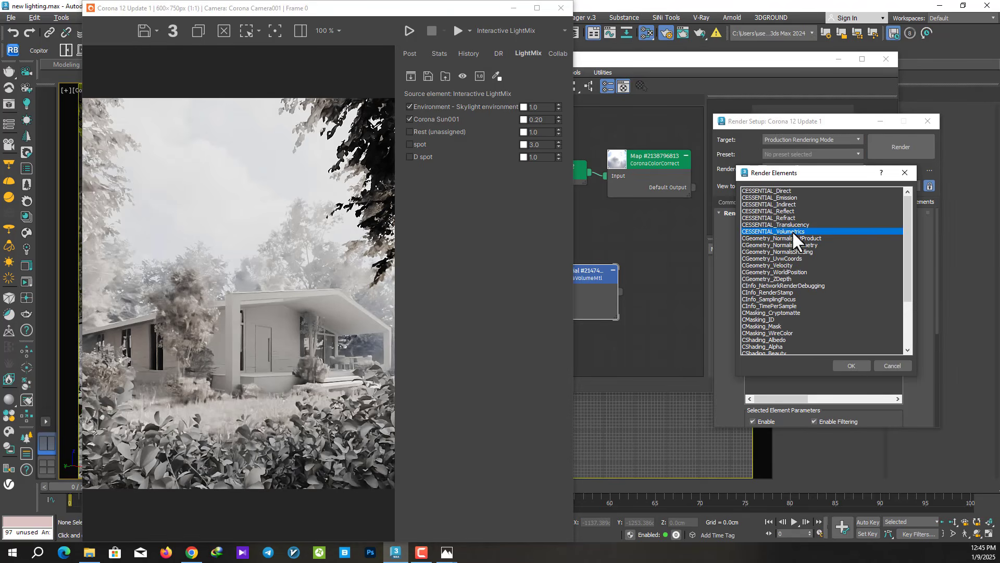
pyautogui.click(850, 366)
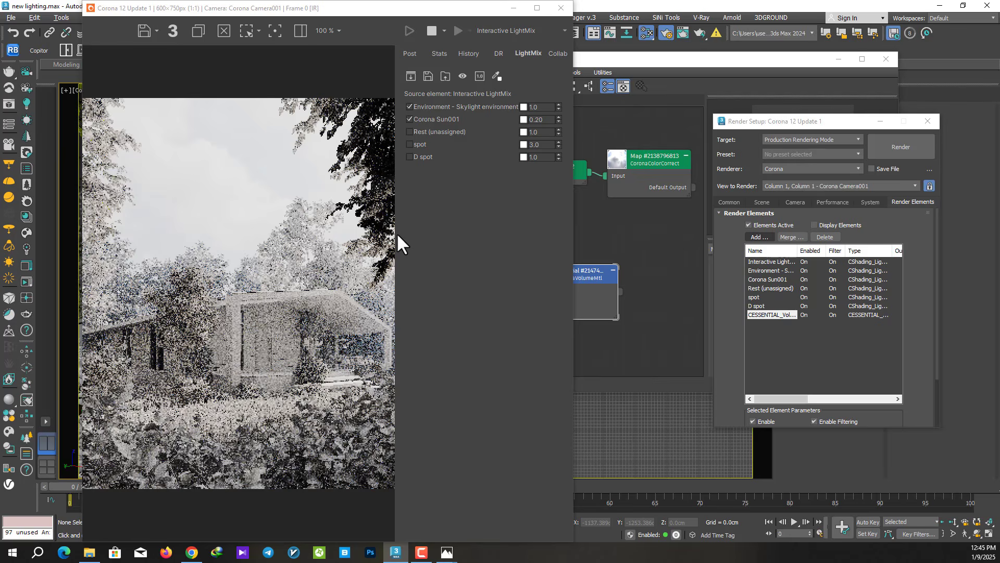
pyautogui.click(508, 30)
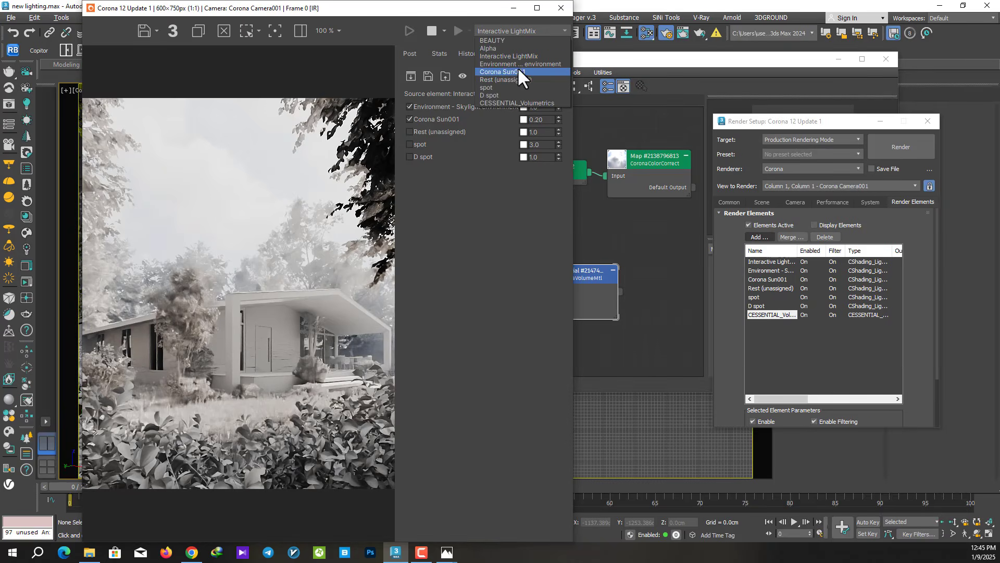
pyautogui.click(510, 99)
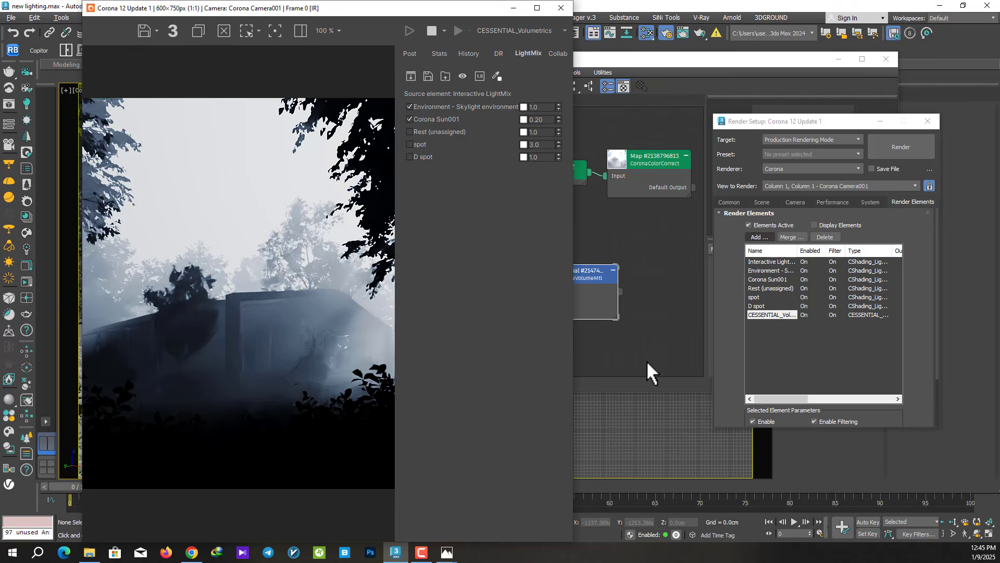
# Try a scattering directionality of 0 on the volume material while viewing the volumetrics pass, and set it back to 0.5.
pyautogui.click(698, 62)
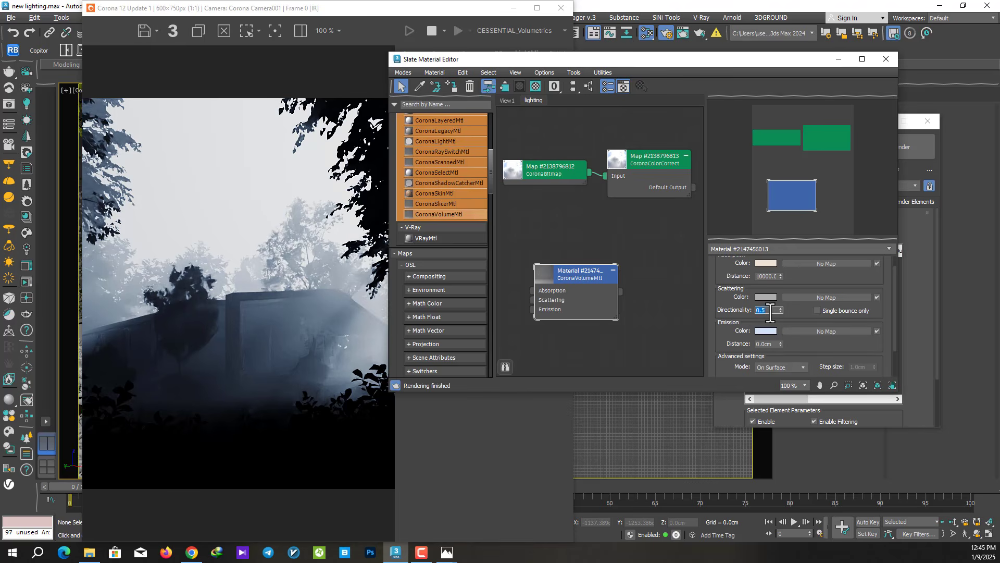
pyautogui.write('0')
pyautogui.press('Return')
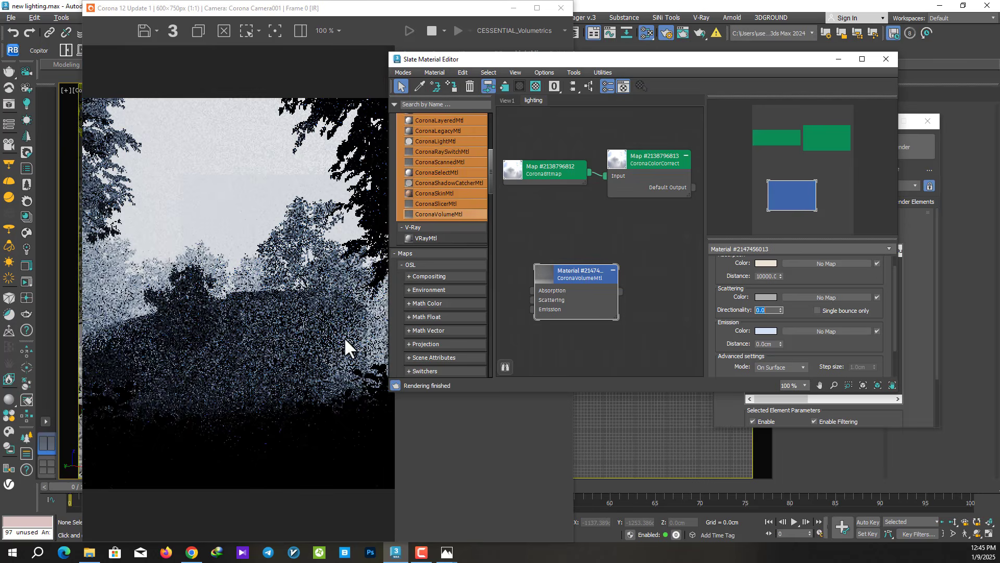
pyautogui.write('0.5')
pyautogui.press('Return')
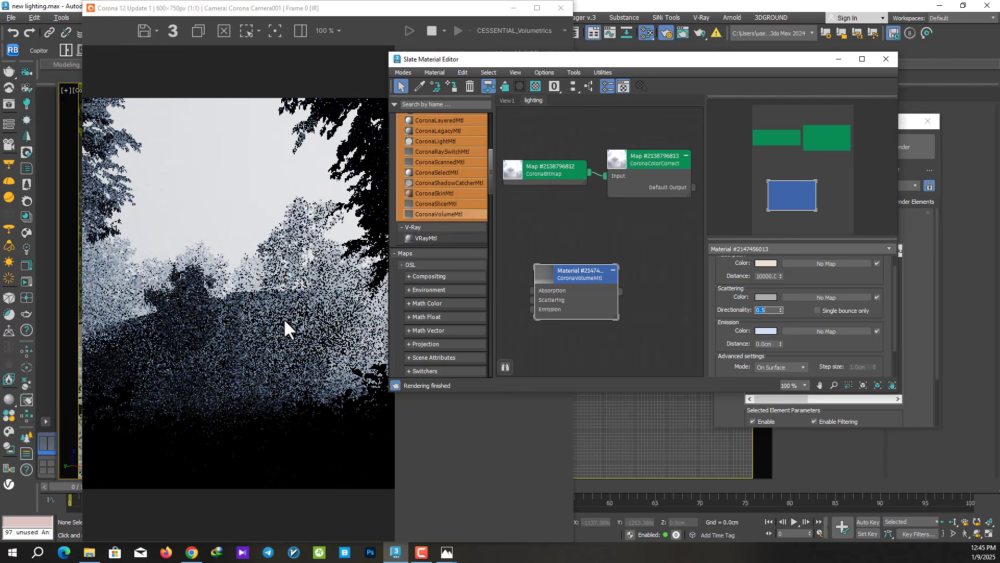
# Switch the frame buffer's displayed element back to Interactive LightMix, stop the interactive rendering, and close the frame buffer.
pyautogui.moveTo(333, 13); pyautogui.dragTo(284, 20)
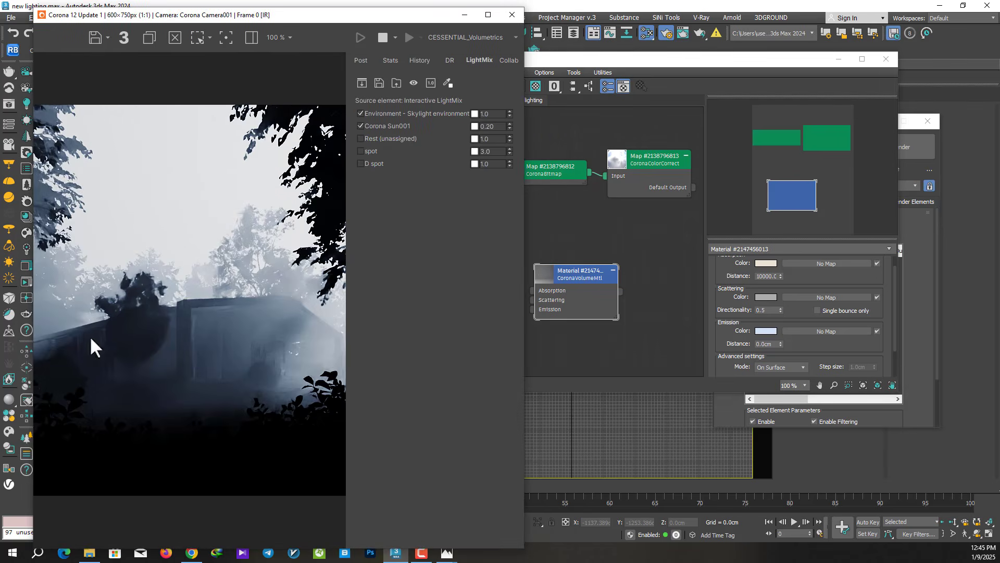
pyautogui.click(464, 37)
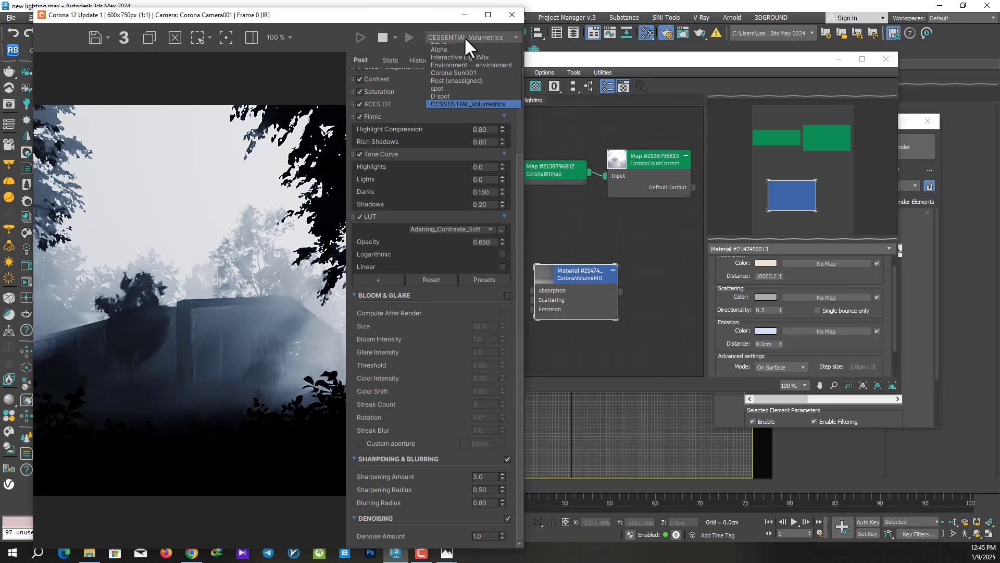
pyautogui.click(457, 58)
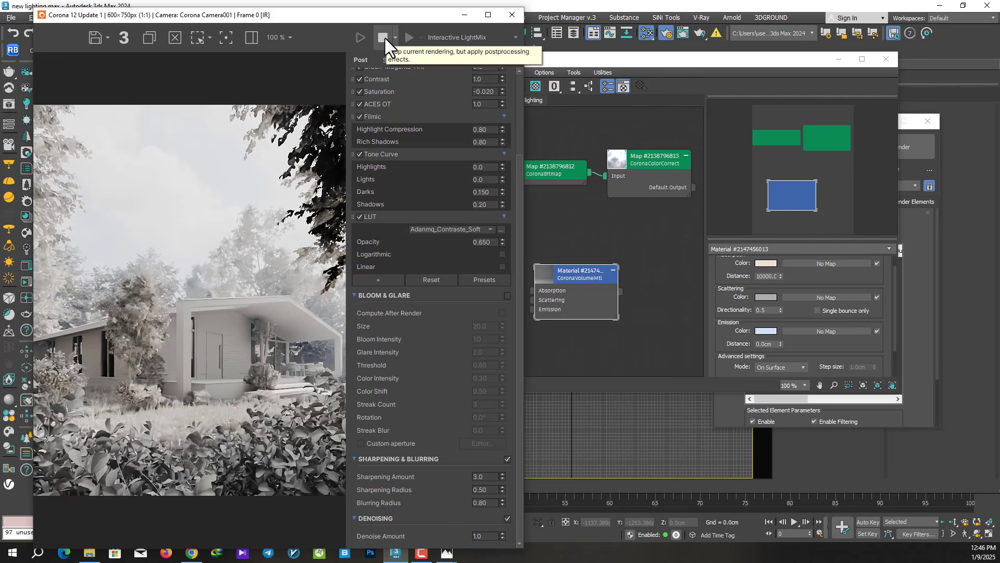
pyautogui.click(386, 39)
pyautogui.click(513, 16)
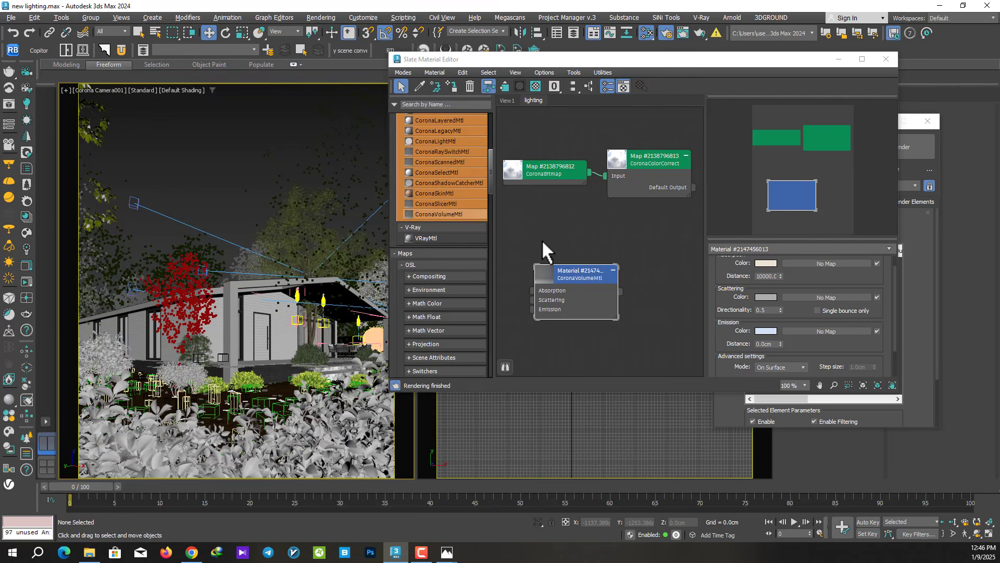
# Close the material editor and the render setup window to clear the viewports.
pyautogui.moveTo(542, 240); pyautogui.dragTo(593, 220, button='middle')
pyautogui.click(831, 61)
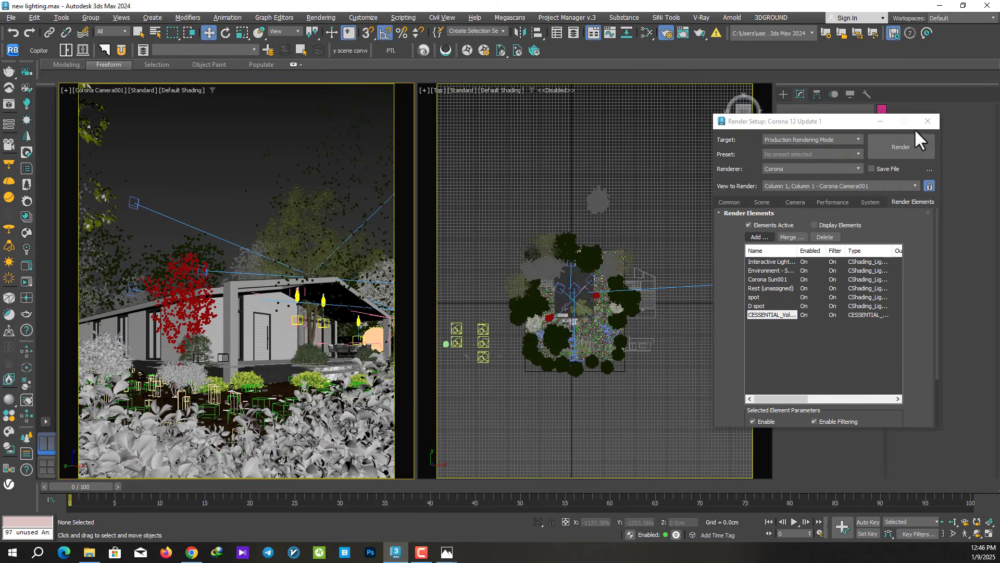
pyautogui.click(927, 123)
pyautogui.click(648, 33)
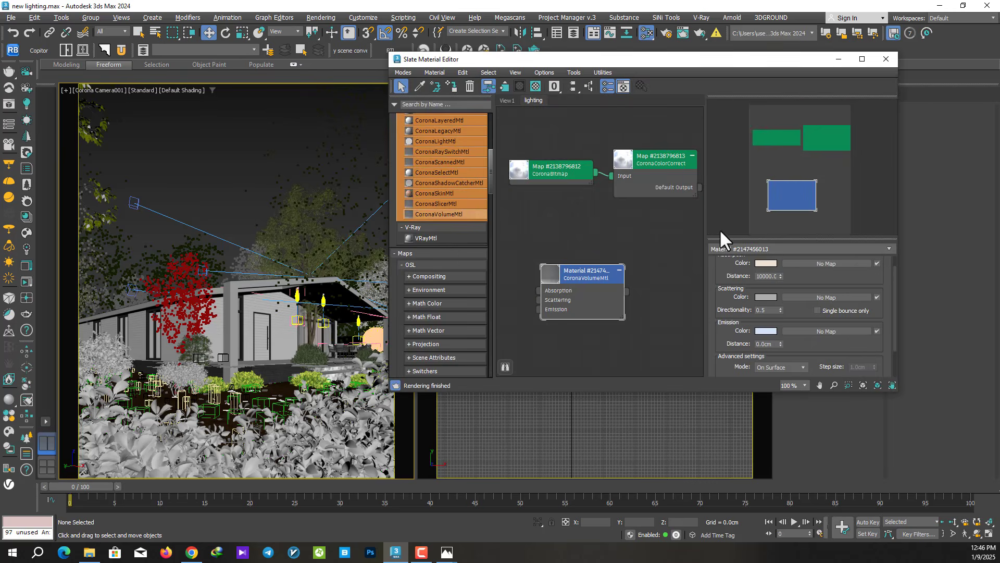
pyautogui.click(886, 62)
# Turn off the material override in the scene render settings and restart interactive rendering in a maximized frame buffer.
pyautogui.press('F10')
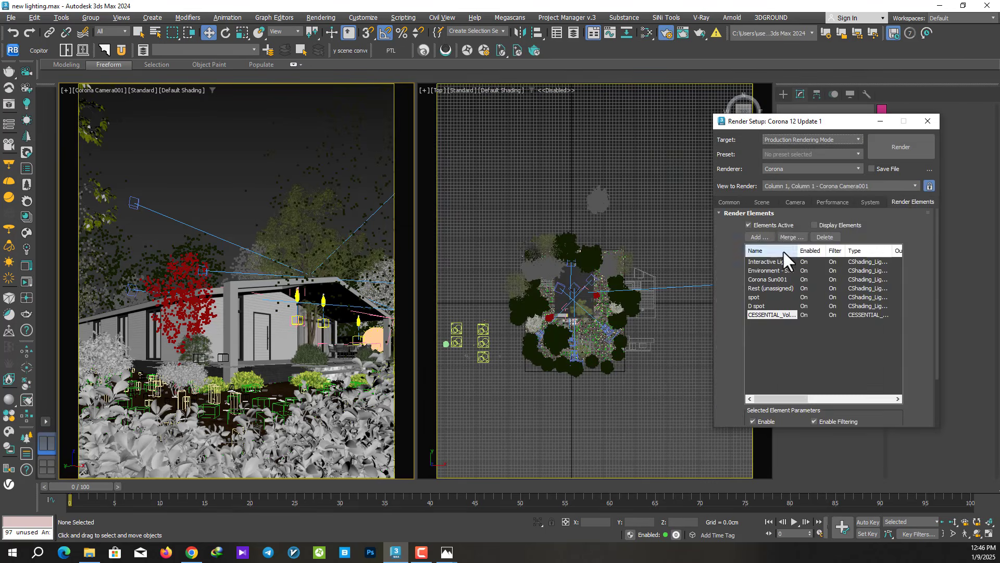
pyautogui.click(762, 202)
pyautogui.scroll(-3, 772, 371)
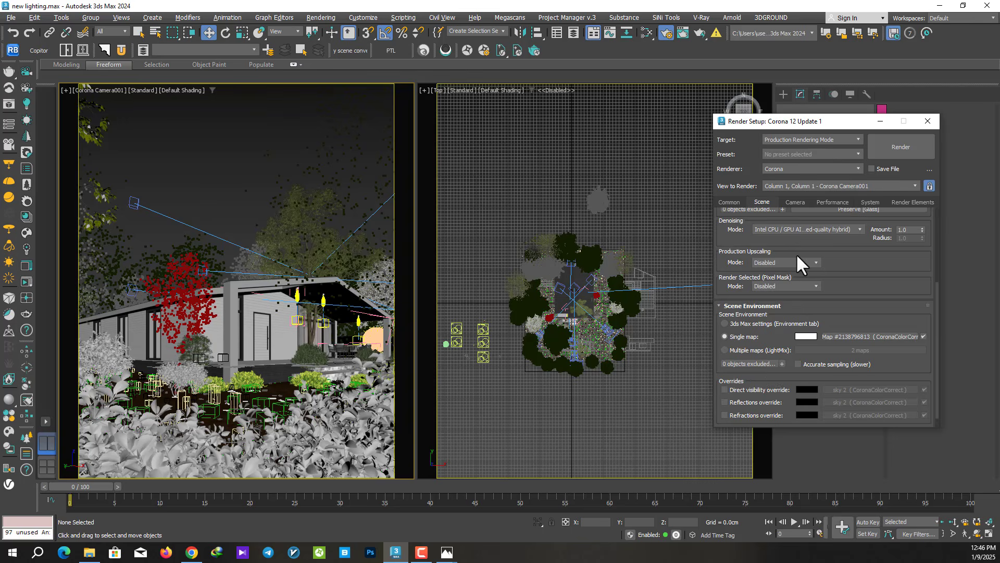
pyautogui.scroll(3, 782, 323)
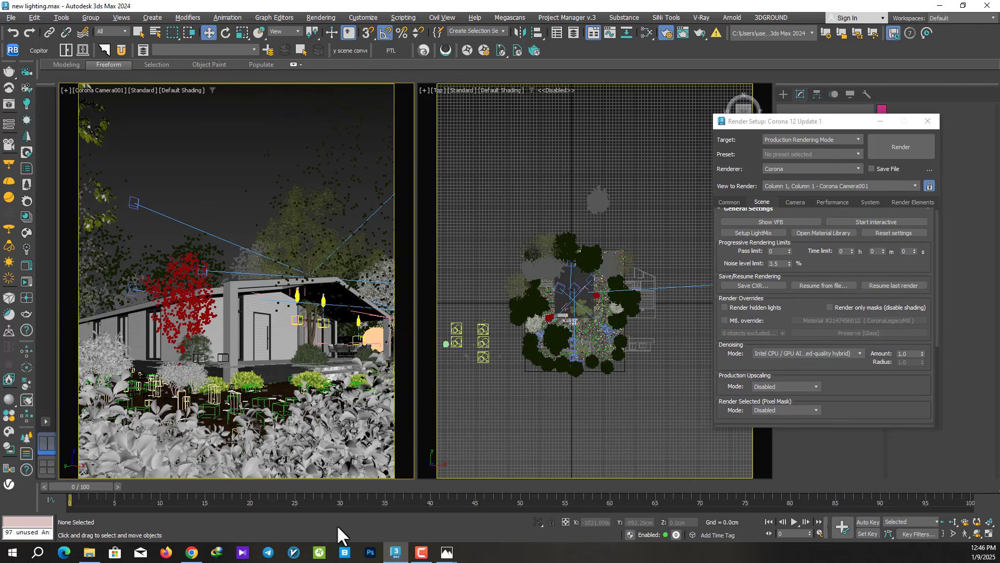
pyautogui.click(26, 282)
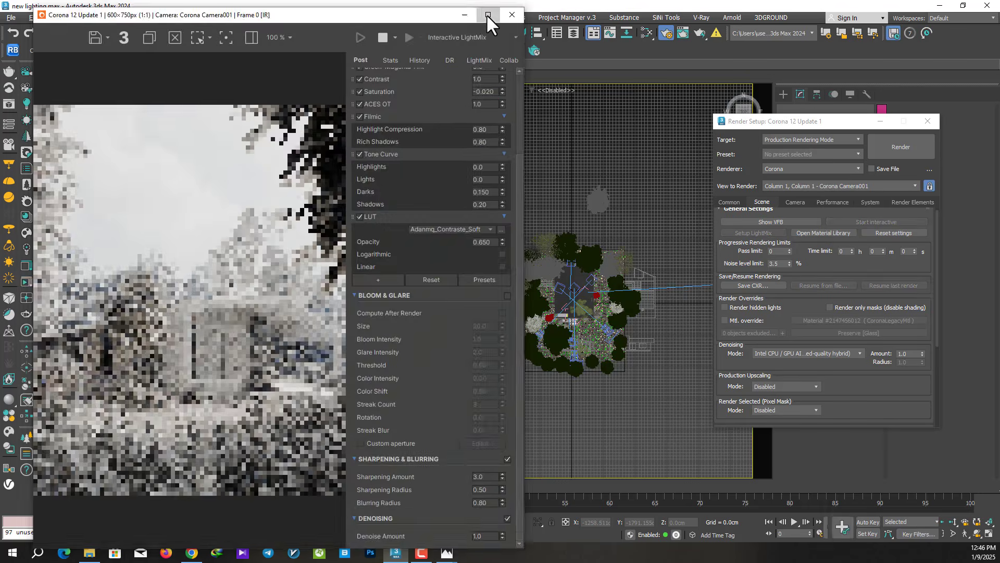
pyautogui.click(488, 14)
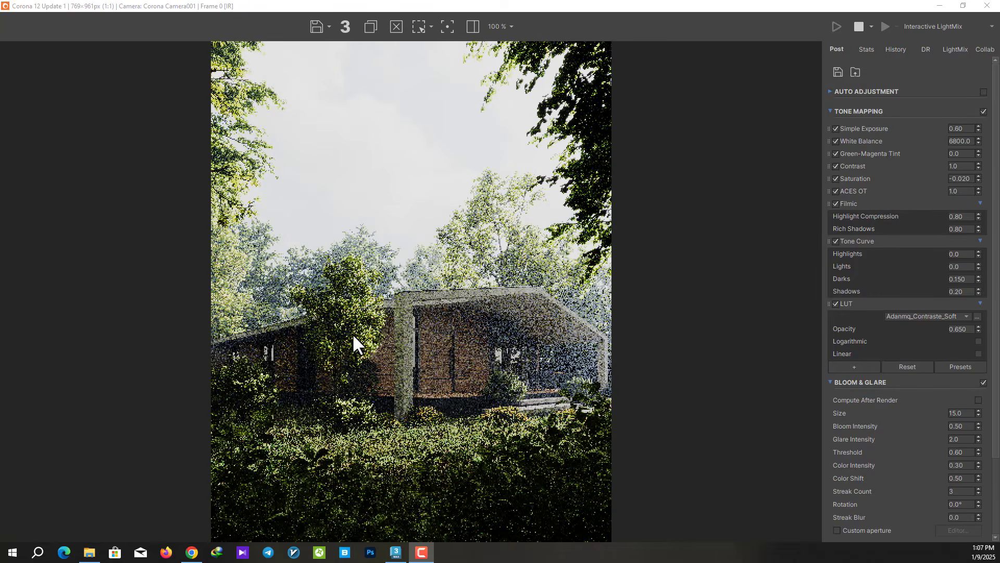
# Compare the house render up close with the ACES OT tone mapping operator off and on.
pyautogui.click(836, 191)
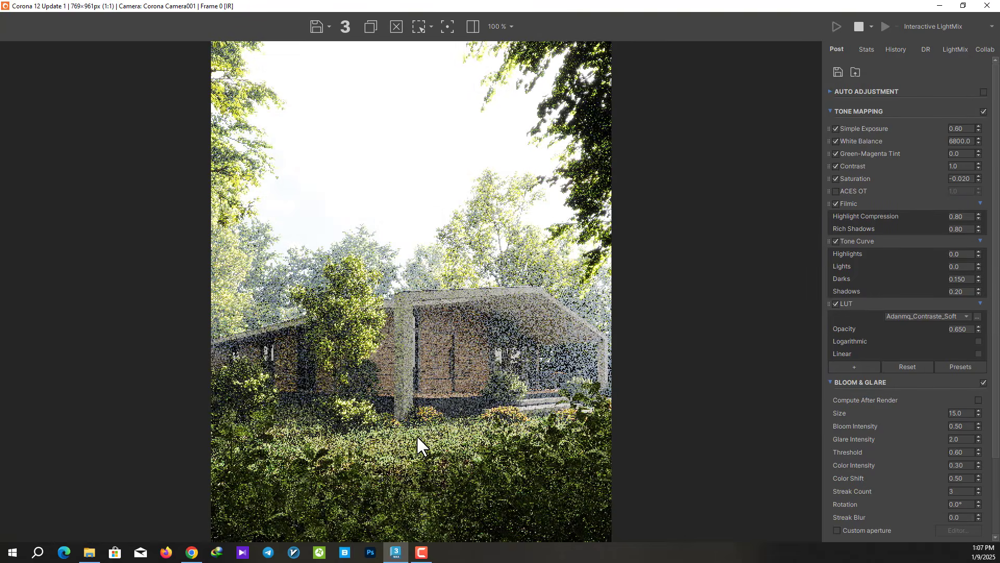
pyautogui.scroll(1, 417, 435)
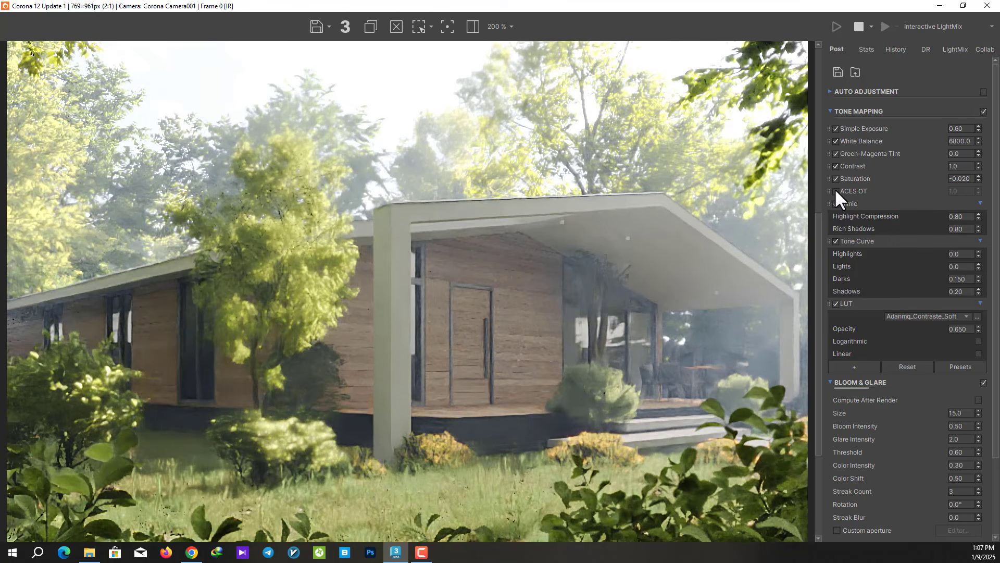
pyautogui.click(836, 191)
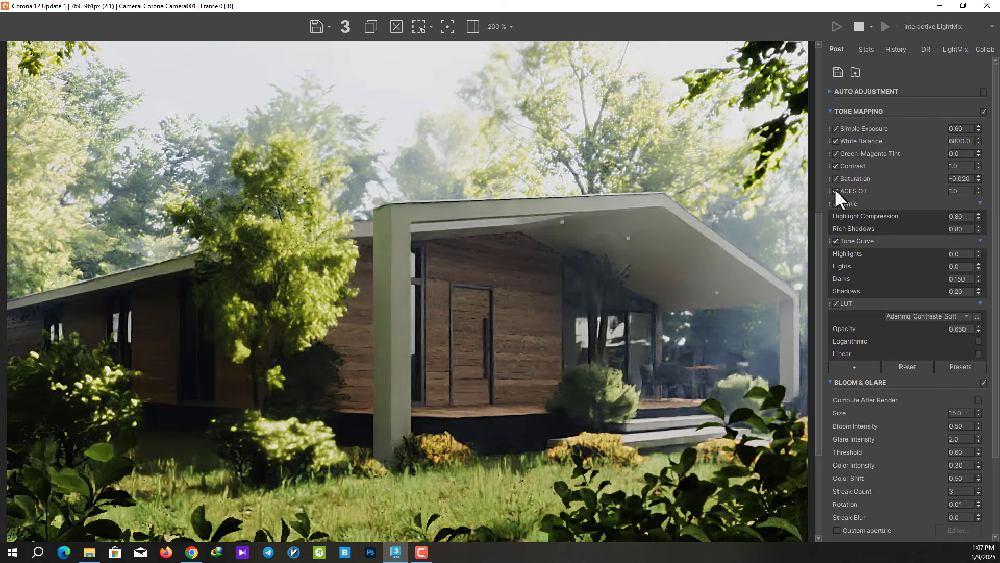
# Delete the ACES OT operator from the tone mapping stack and check the house in the render.
pyautogui.click(835, 190)
pyautogui.rightClick(873, 188)
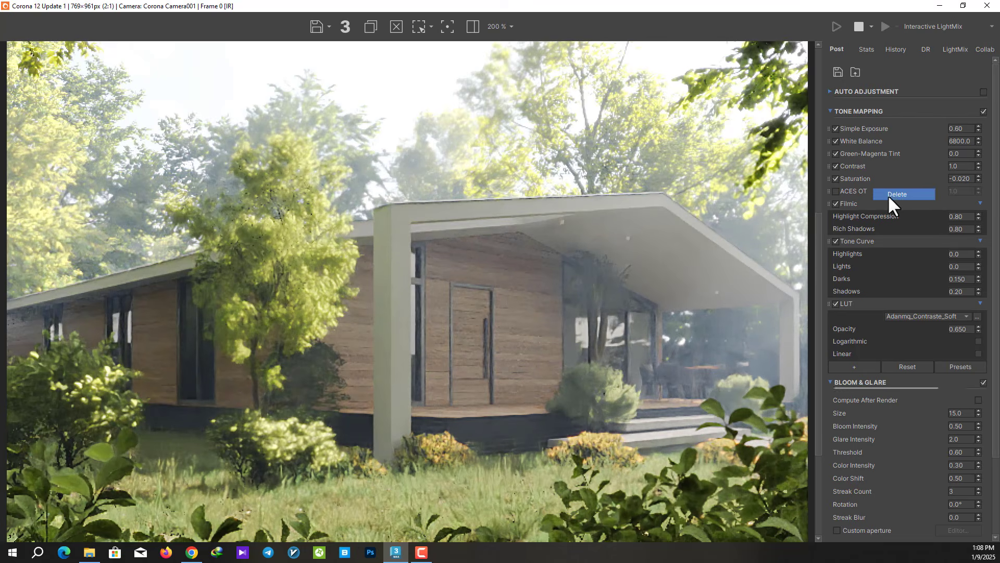
pyautogui.click(887, 196)
pyautogui.moveTo(624, 342); pyautogui.dragTo(277, 353, button='middle')
pyautogui.scroll(-2, 464, 329)
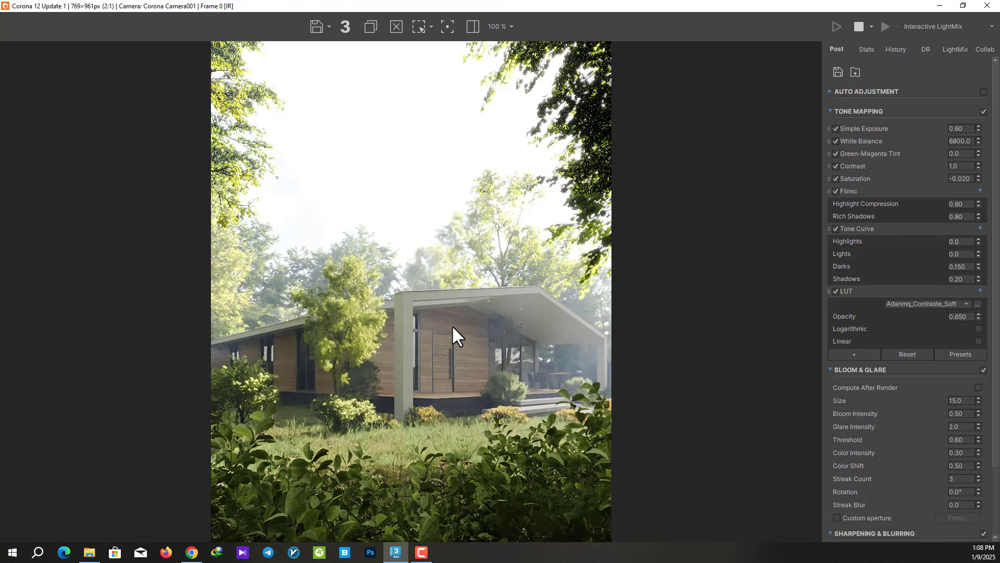